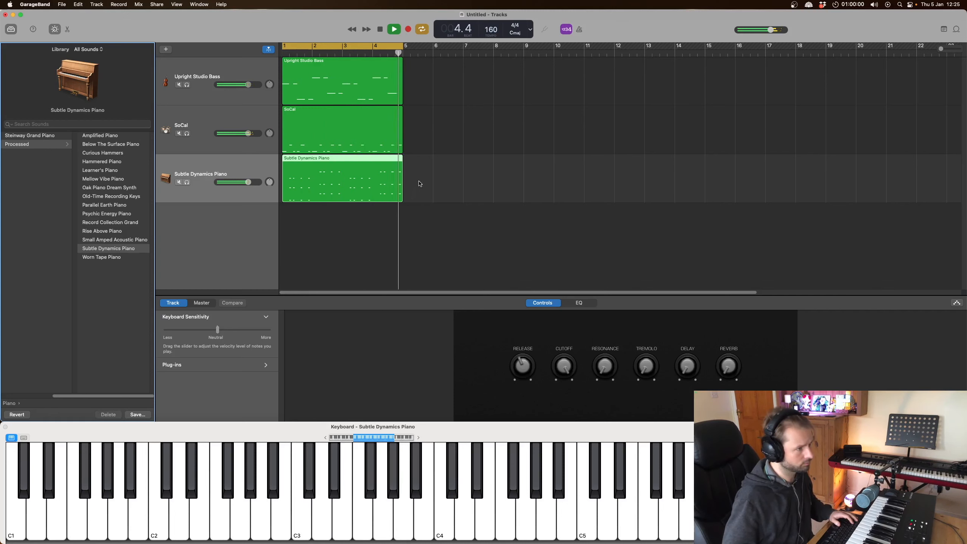
# - Copy the bass, drum and piano regions to bars 5 and 9, and set the cycle range to bars 5–13
pyautogui.press('space')
pyautogui.moveTo(430, 188); pyautogui.dragTo(430, 70)
pyautogui.moveTo(431, 71); pyautogui.dragTo(551, 71)
pyautogui.moveTo(384, 45); pyautogui.dragTo(644, 47)
pyautogui.click(517, 45)
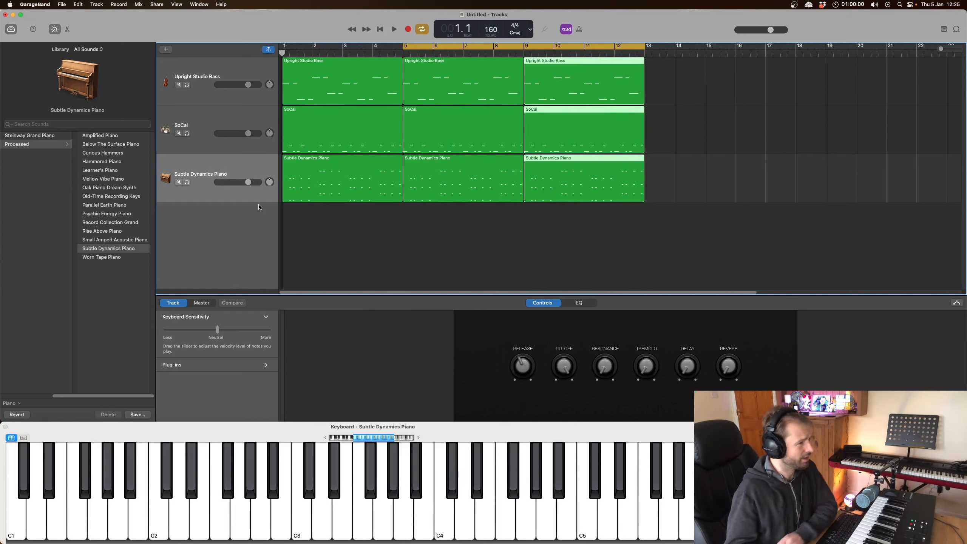
# - Add a software instrument track and assign it the Gamer's Organ keyboard sound
pyautogui.click(165, 49)
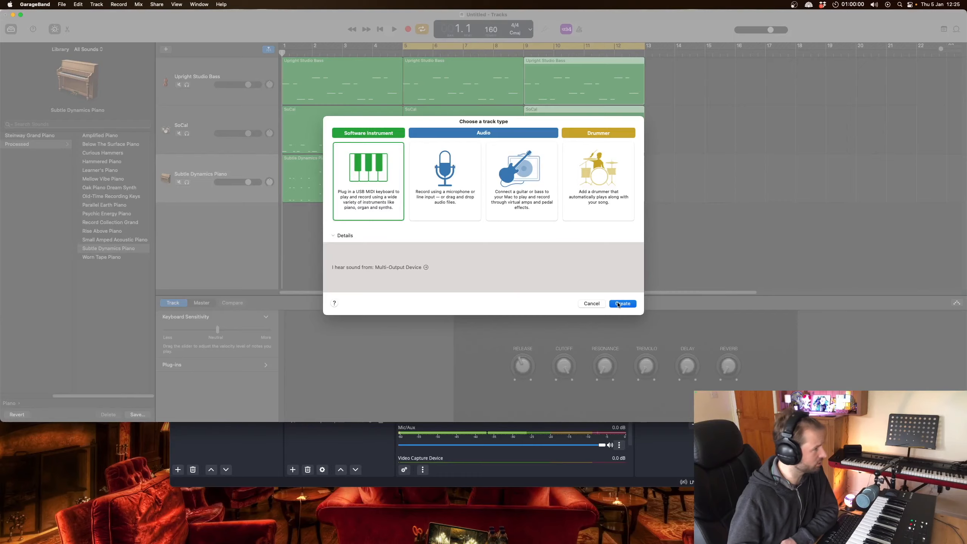
pyautogui.click(623, 303)
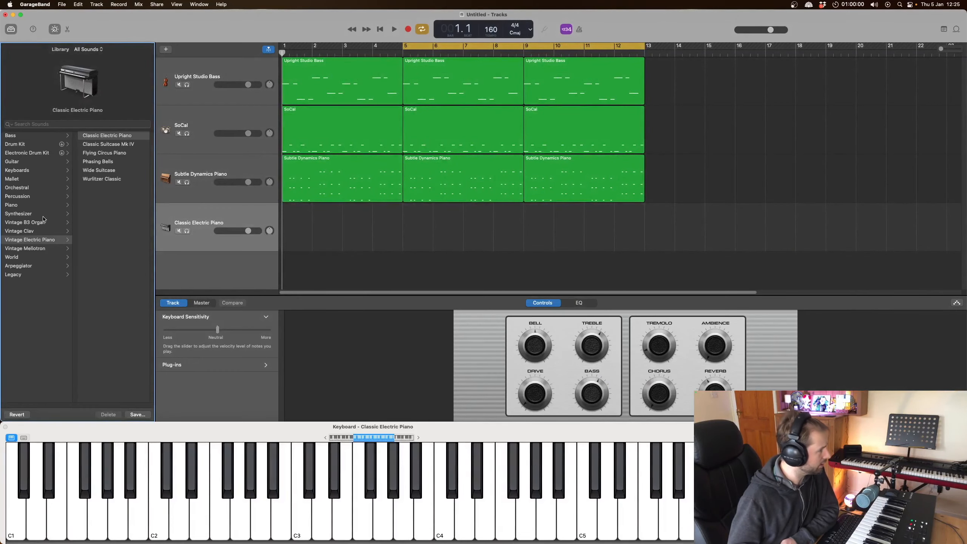
pyautogui.click(36, 171)
pyautogui.click(113, 345)
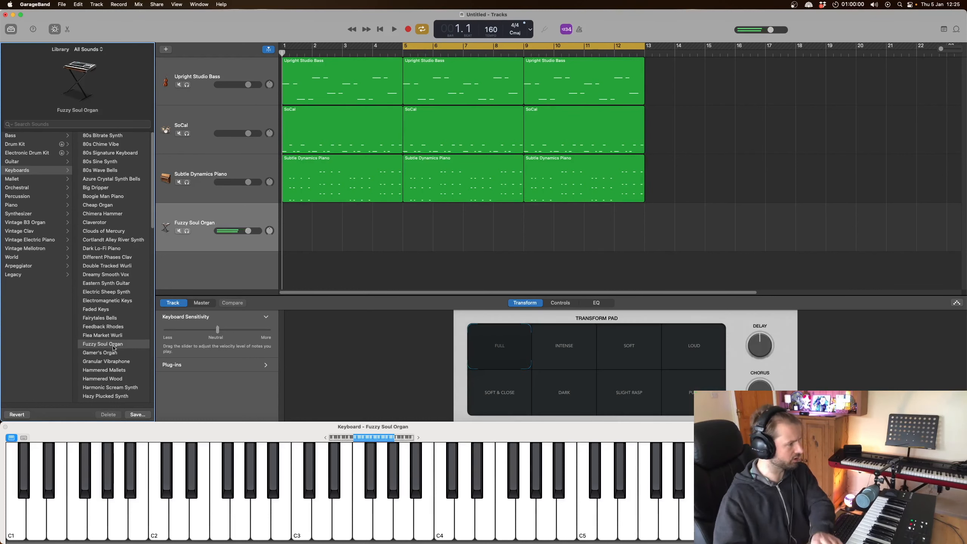
pyautogui.click(110, 354)
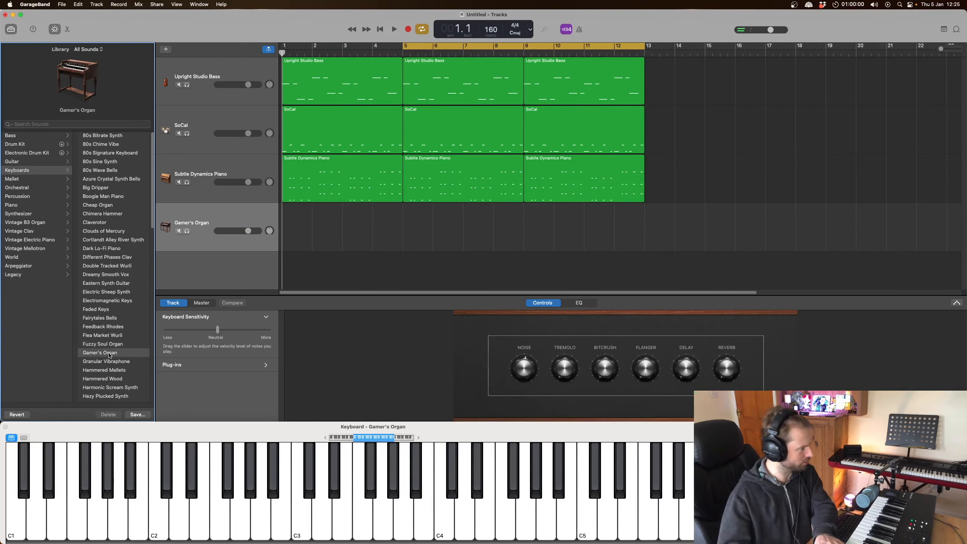
# - Rehearse and record an organ melody on the Gamer's Organ track over bars 5 to 13
pyautogui.press('space')
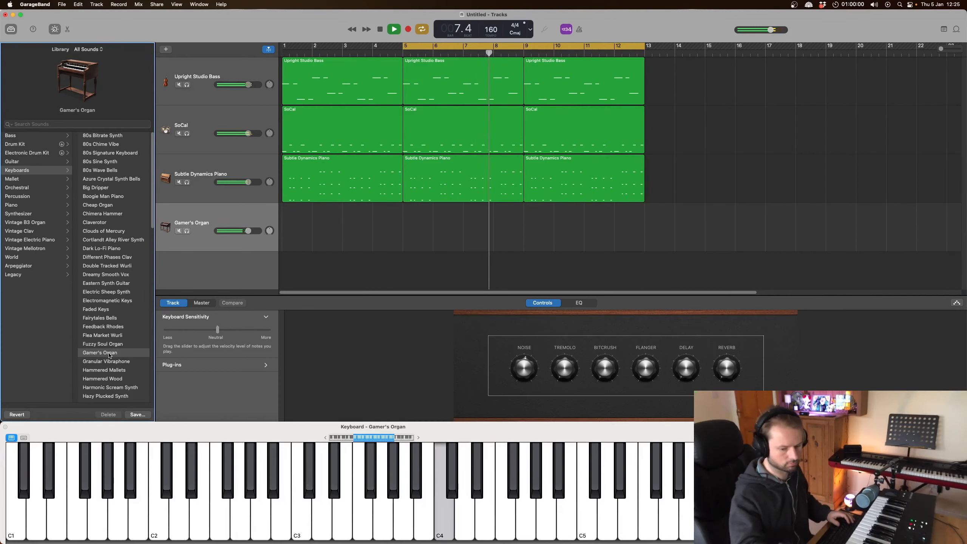
pyautogui.press('space')
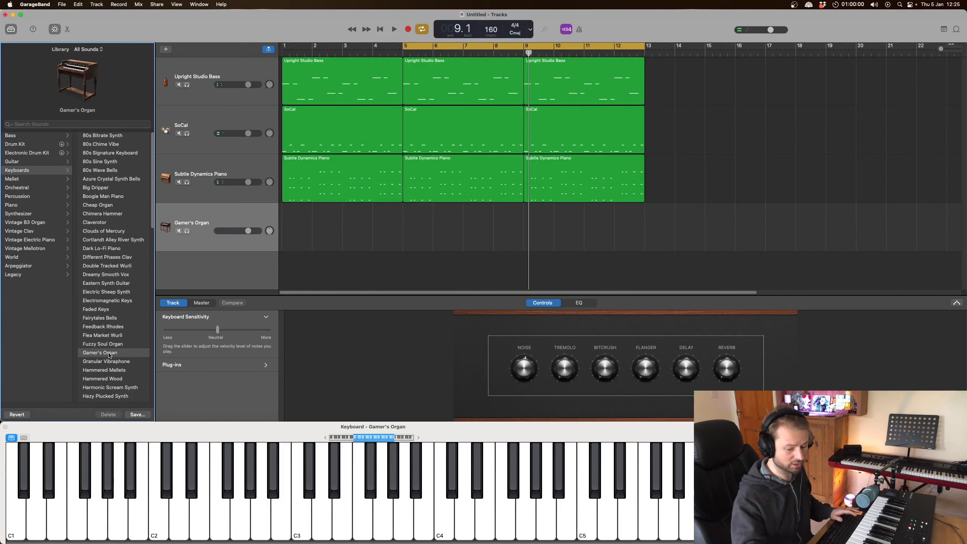
pyautogui.click(411, 30)
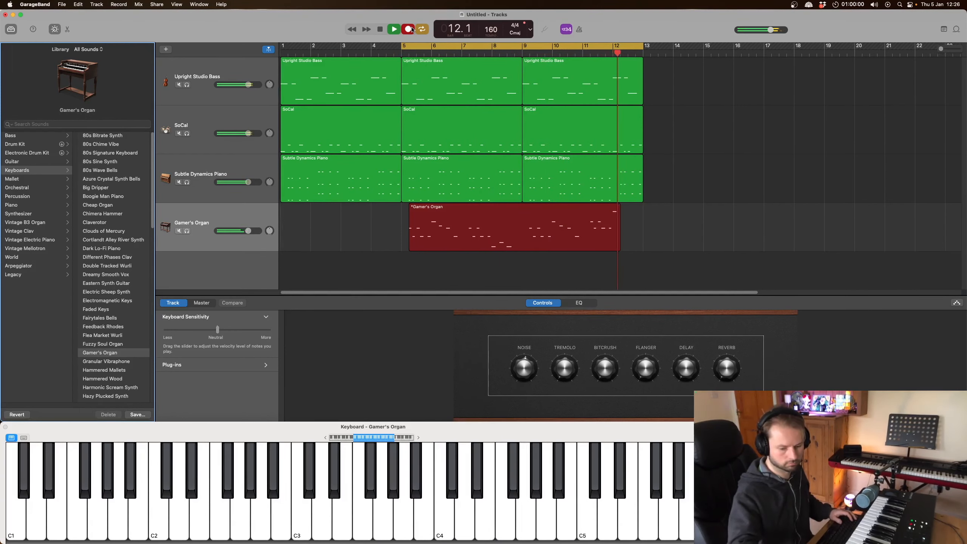
pyautogui.click(412, 30)
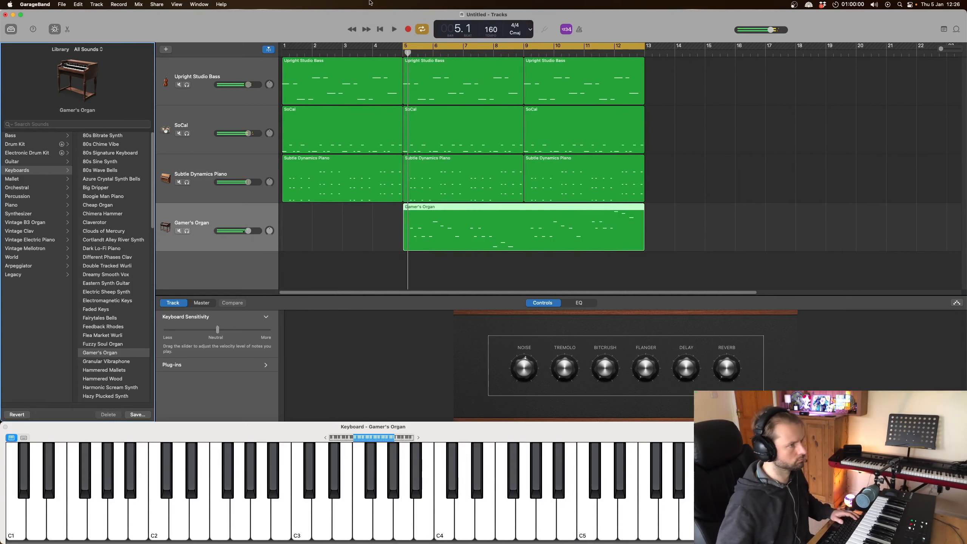
# - Copy the regions of all four tracks from bars 5–13 to bars 13–21 and move the cycle range there
pyautogui.moveTo(664, 231); pyautogui.dragTo(643, 84)
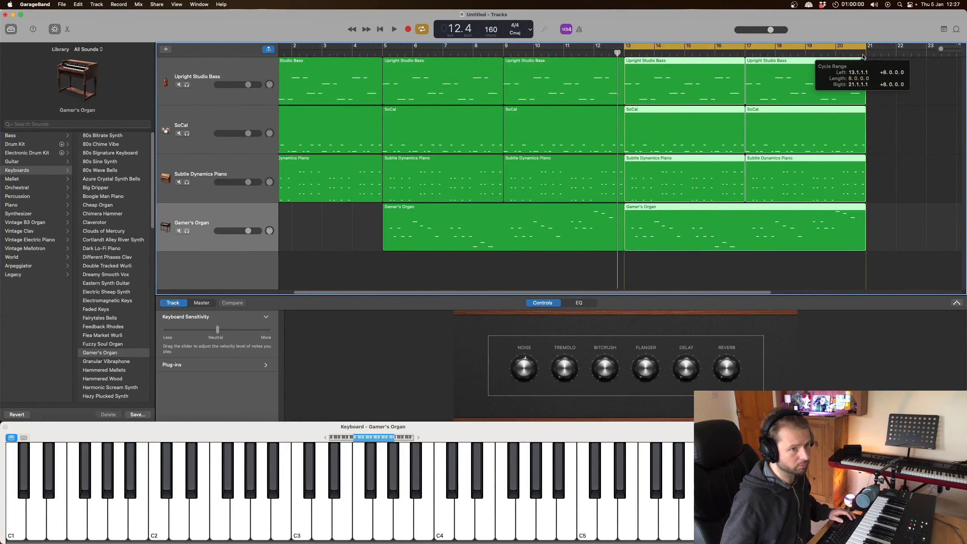
pyautogui.hscroll(5, 545, 212)
pyautogui.click(545, 212)
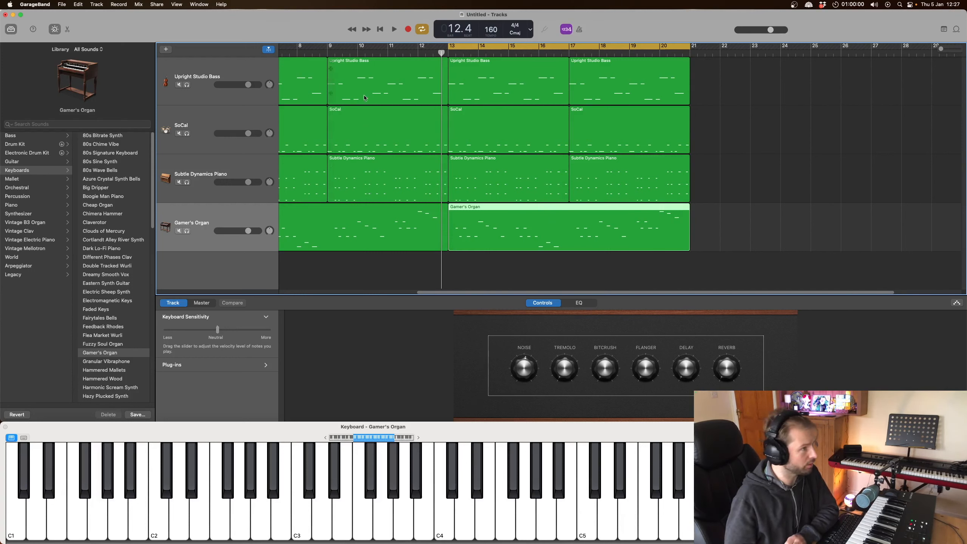
# - Double the Gamer's Organ region at bar 13 on a new software instrument track with the Marimba sound
pyautogui.click(166, 50)
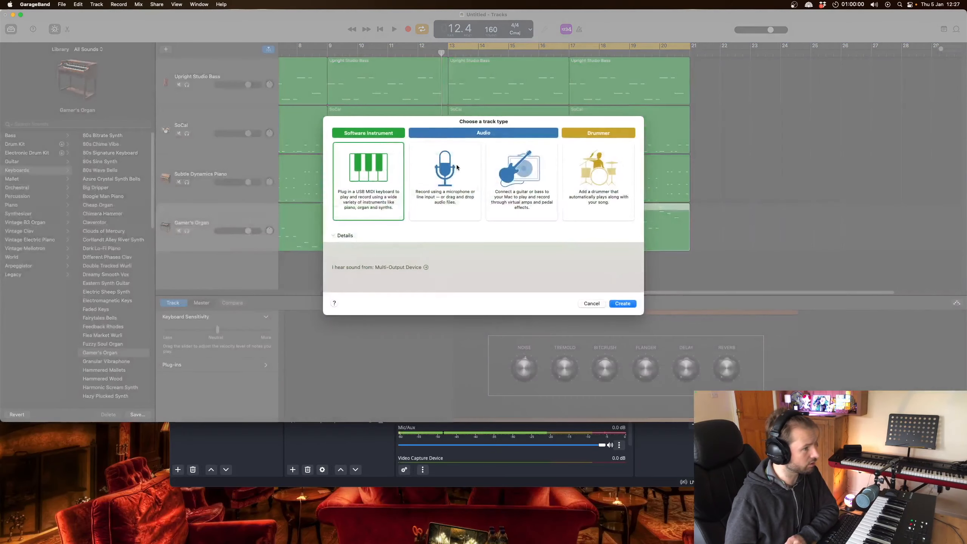
pyautogui.doubleClick(340, 170)
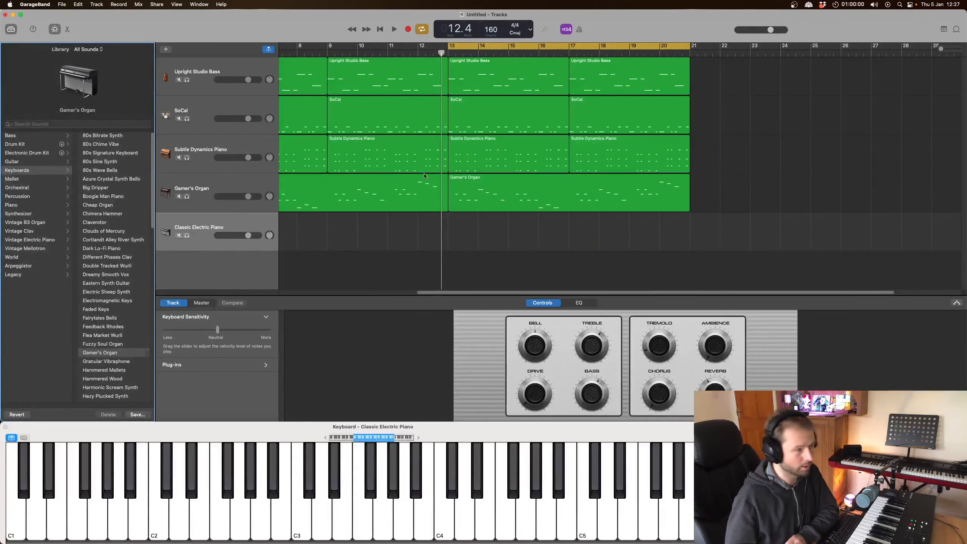
pyautogui.click(548, 197)
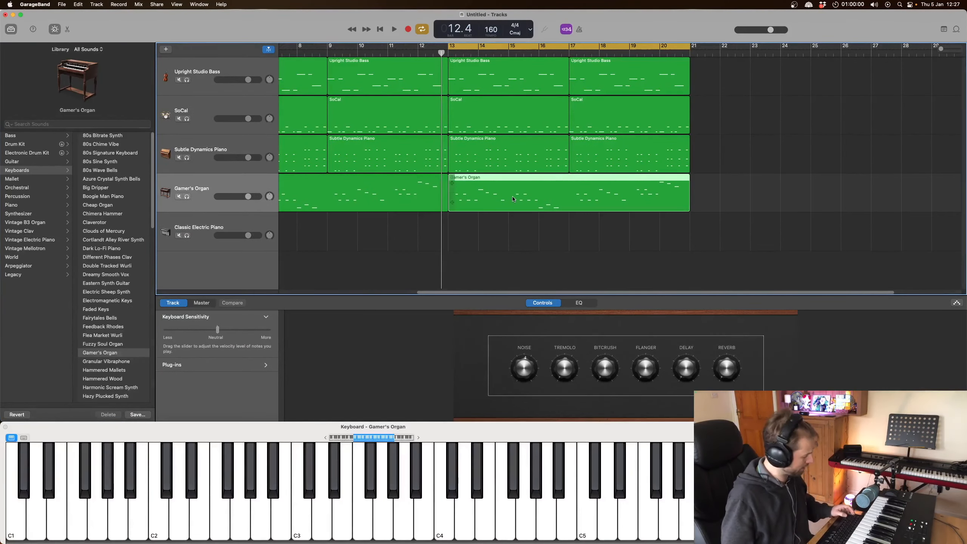
pyautogui.moveTo(511, 199); pyautogui.dragTo(511, 227)
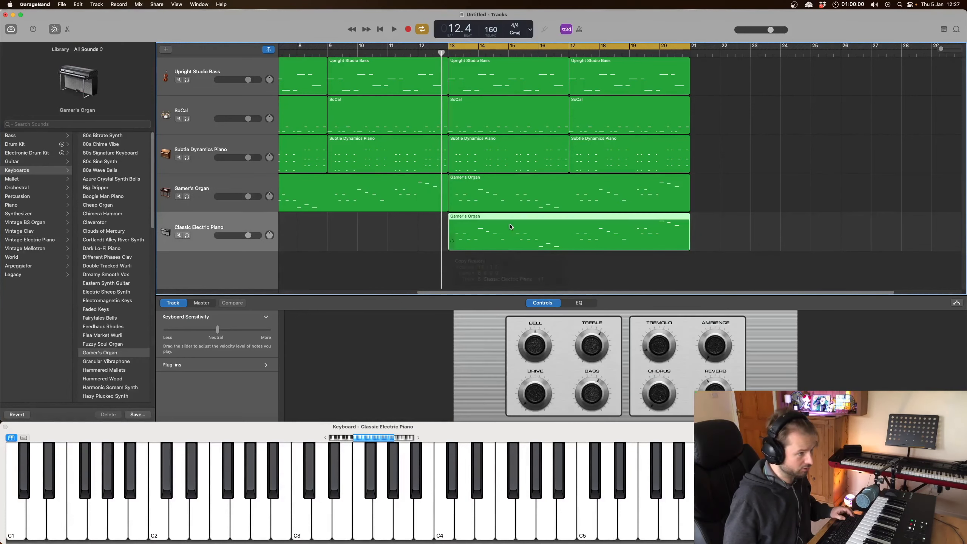
pyautogui.click(24, 180)
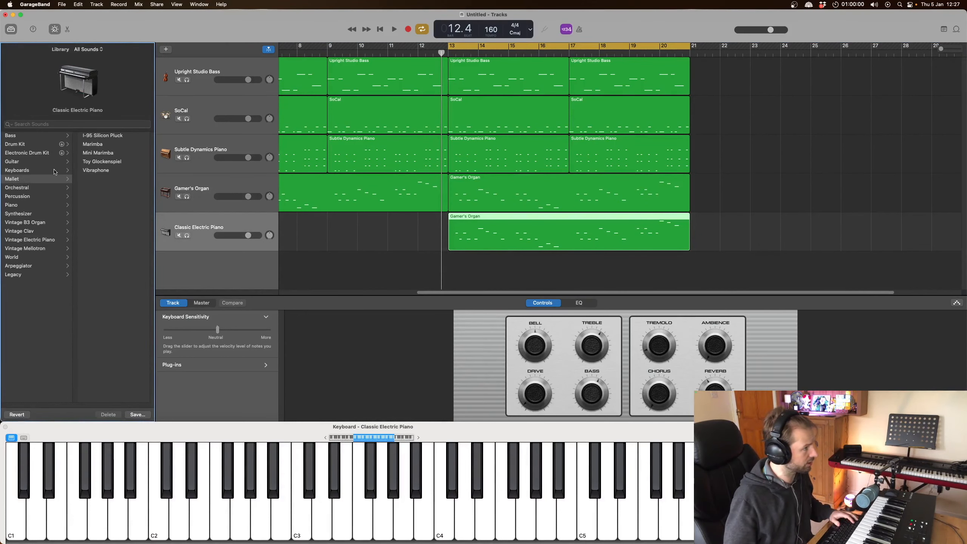
pyautogui.click(106, 145)
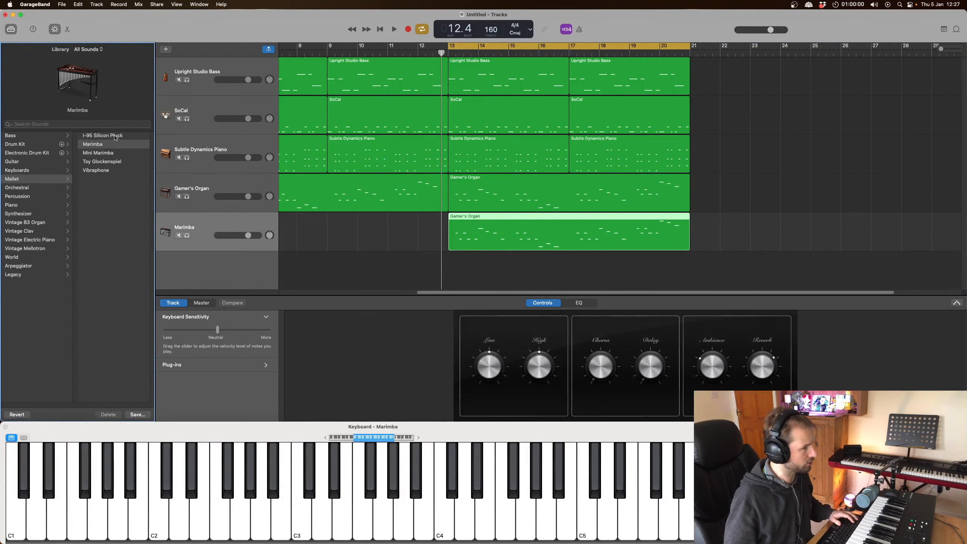
# - Double the two Subtle Dynamics Piano regions from bar 13 on a new software instrument track with the Marimba sound
pyautogui.click(240, 146)
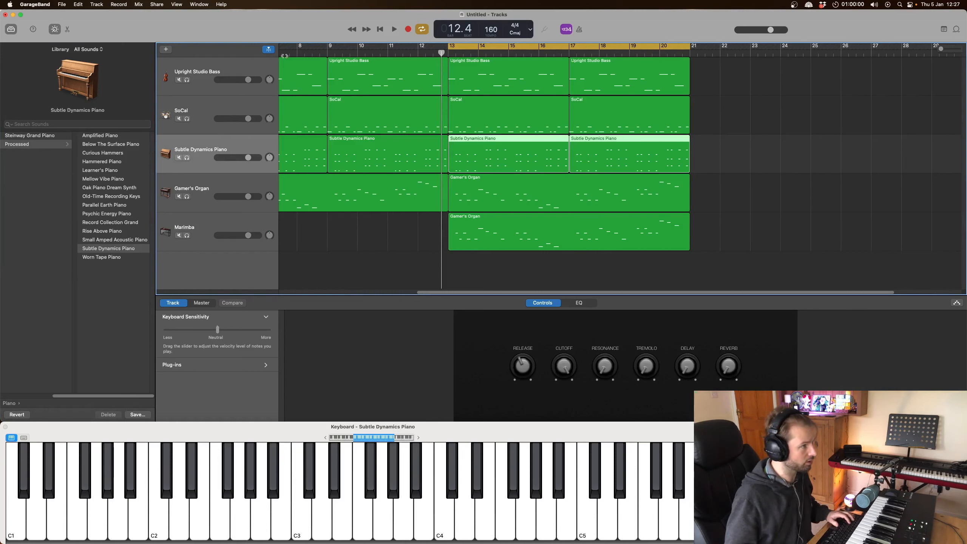
pyautogui.click(167, 50)
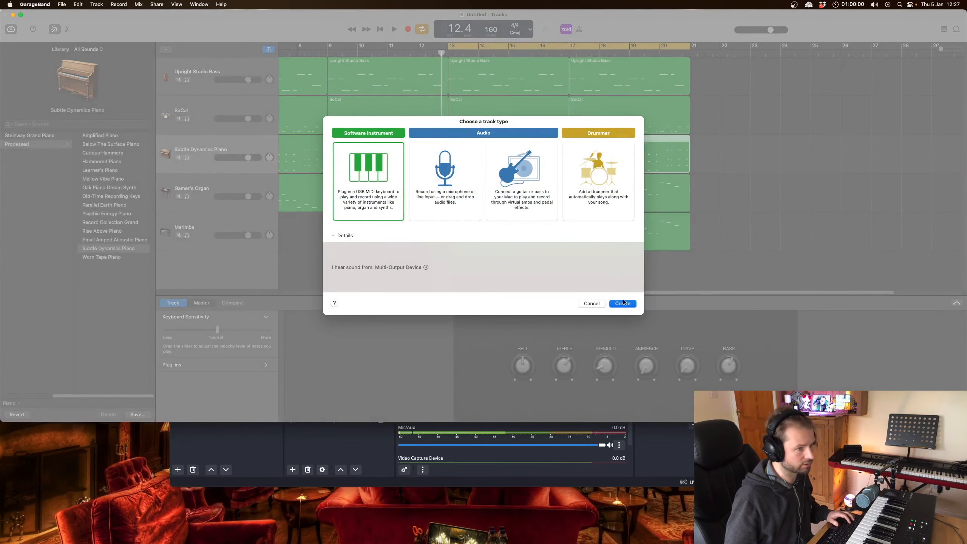
pyautogui.click(623, 303)
pyautogui.click(725, 146)
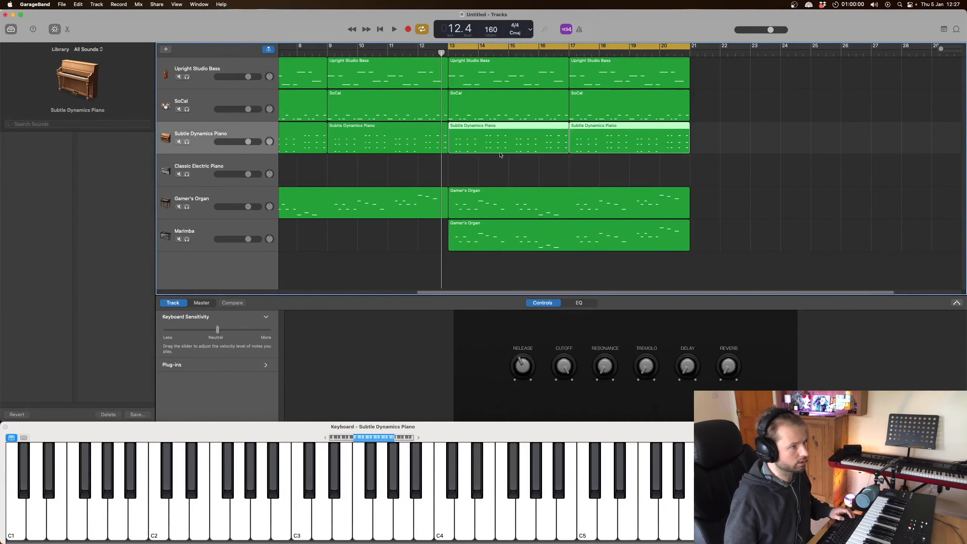
pyautogui.moveTo(499, 152); pyautogui.dragTo(501, 173)
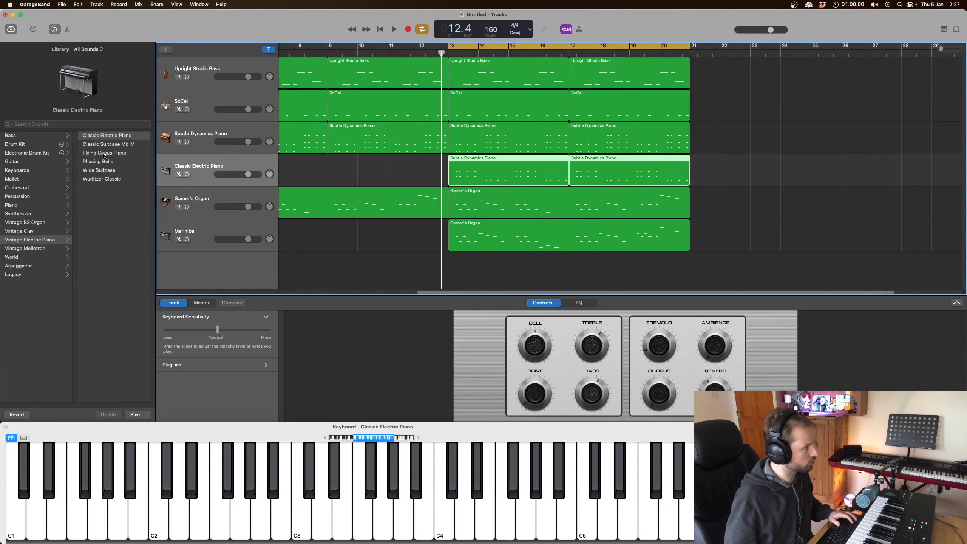
pyautogui.click(12, 179)
pyautogui.click(93, 144)
# - Play back the cycled section from bar 13 to hear how the doubled marimba parts sound
pyautogui.press('space')
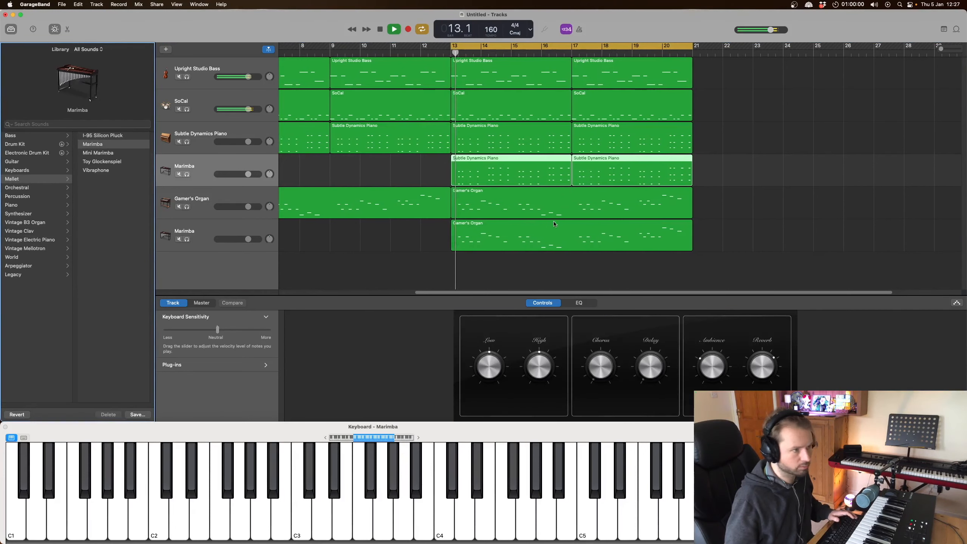
pyautogui.hscroll(-3, 555, 218)
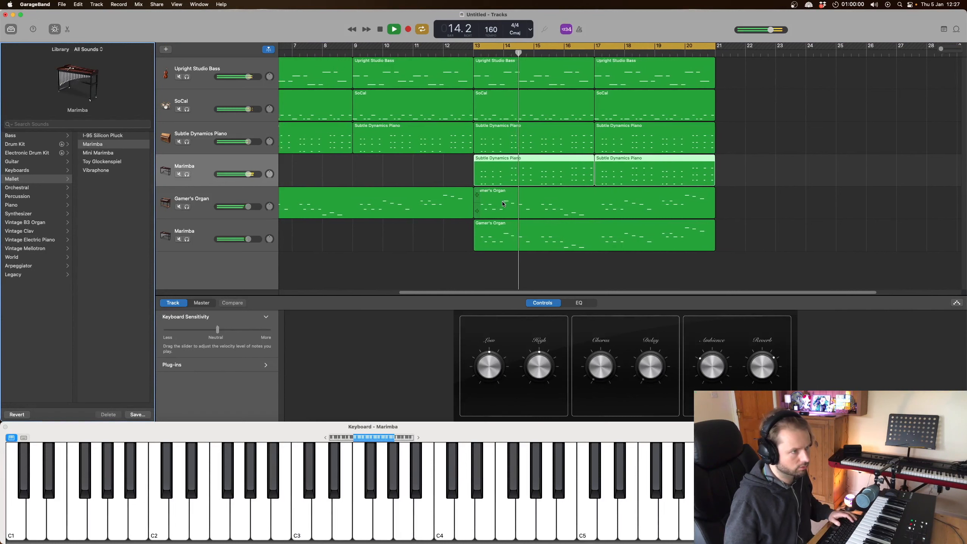
pyautogui.hscroll(-2, 502, 203)
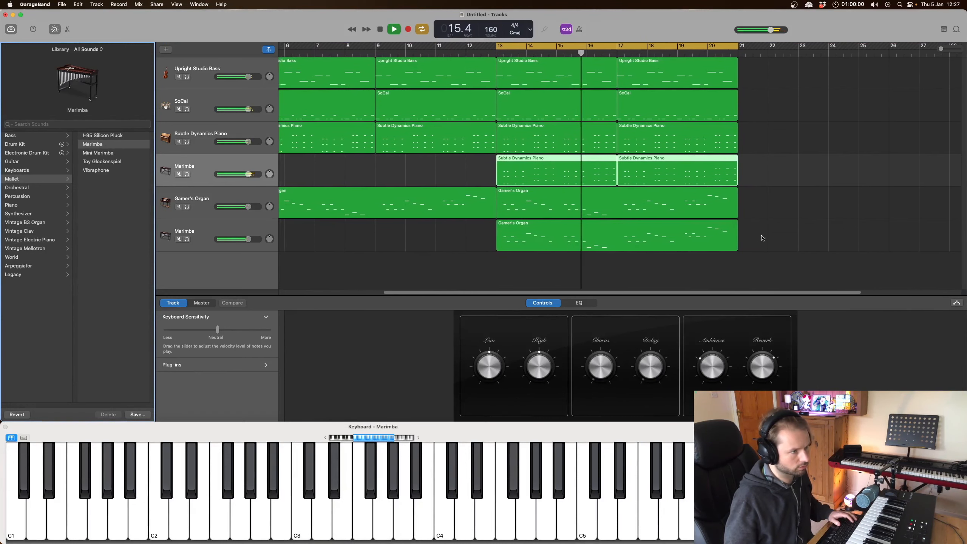
pyautogui.hscroll(2, 577, 201)
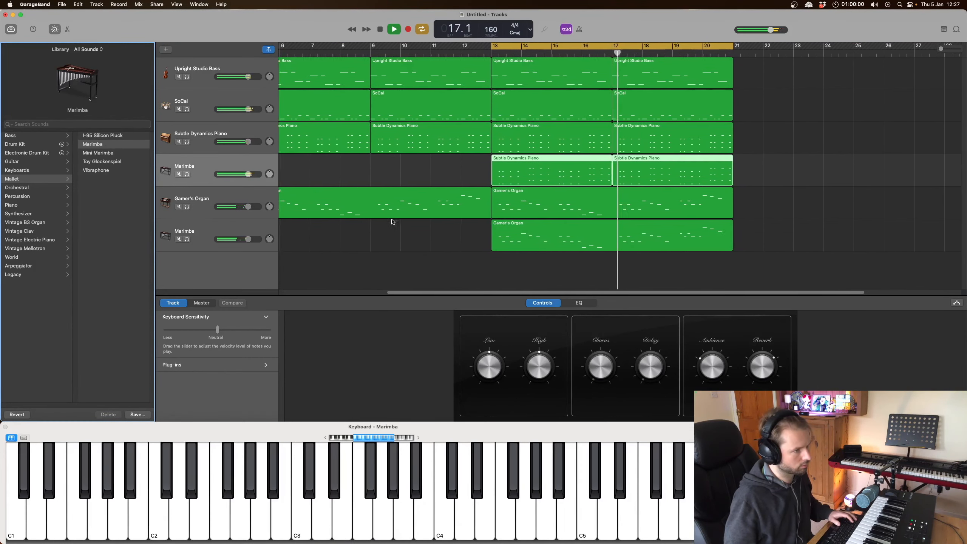
pyautogui.press('space')
# - Change the marimba track doubling the organ melody to Toy Glockenspiel and lower its volume during playback
pyautogui.click(253, 225)
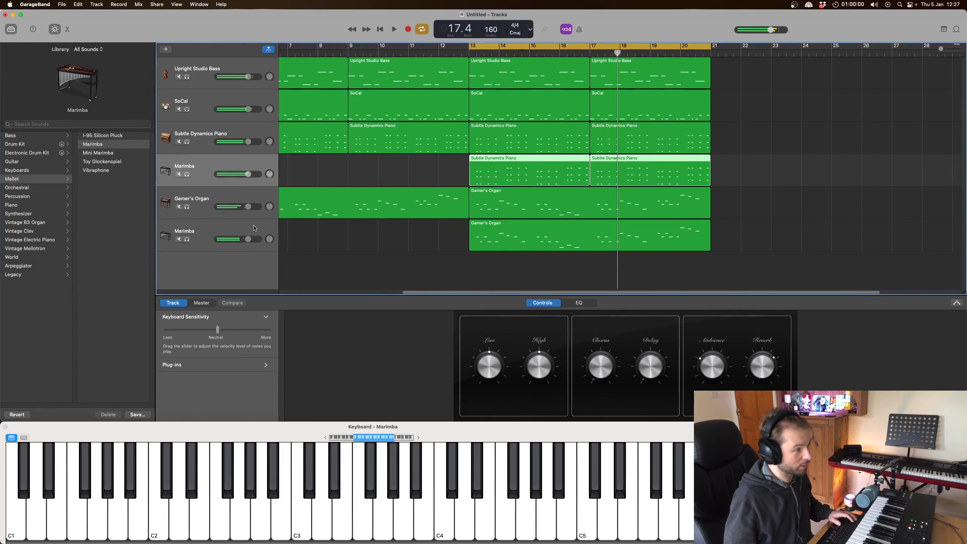
pyautogui.click(113, 163)
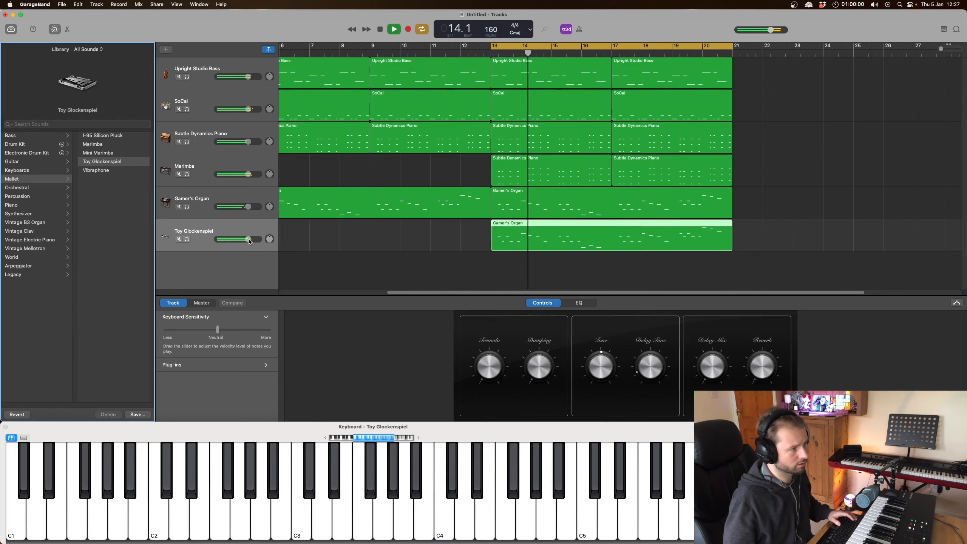
pyautogui.moveTo(248, 238); pyautogui.dragTo(234, 238)
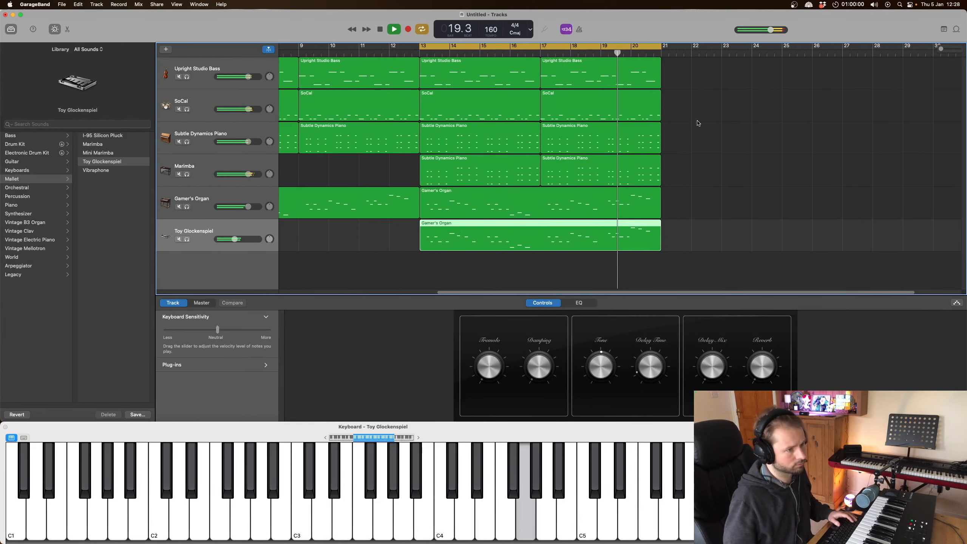
pyautogui.press('space')
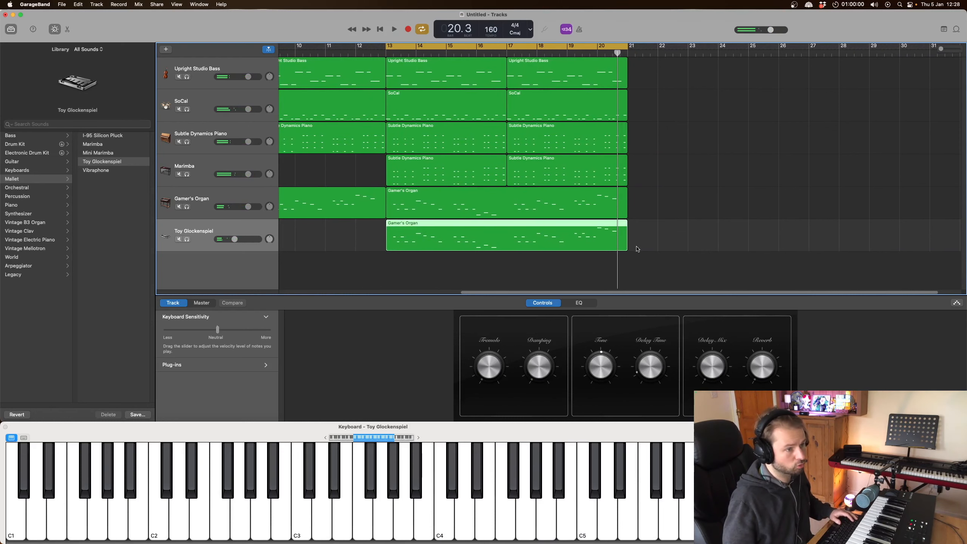
# - Open the Gamer's Organ region at bar 13 in the piano roll, mute the Toy Glockenspiel track and audition the ending
pyautogui.doubleClick(611, 216)
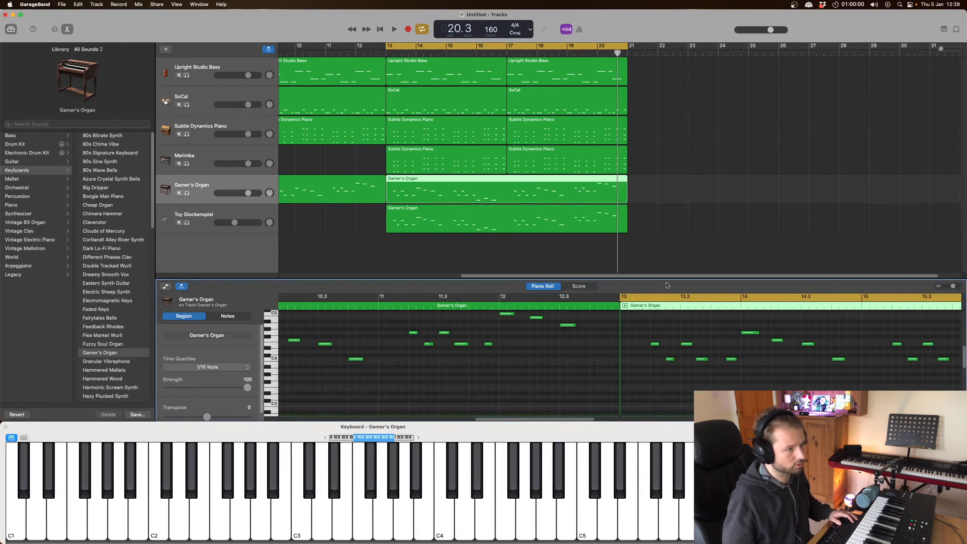
pyautogui.click(178, 222)
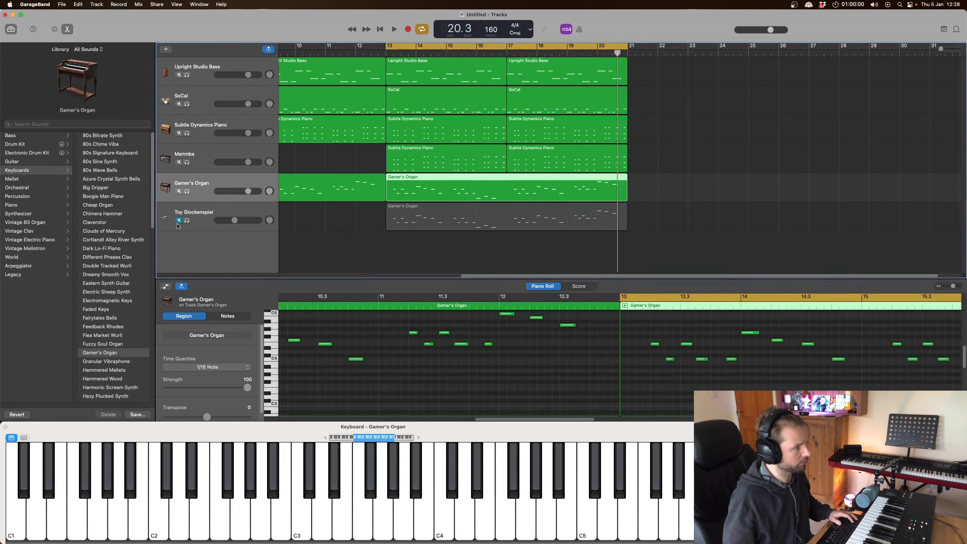
pyautogui.click(592, 54)
pyautogui.press('space')
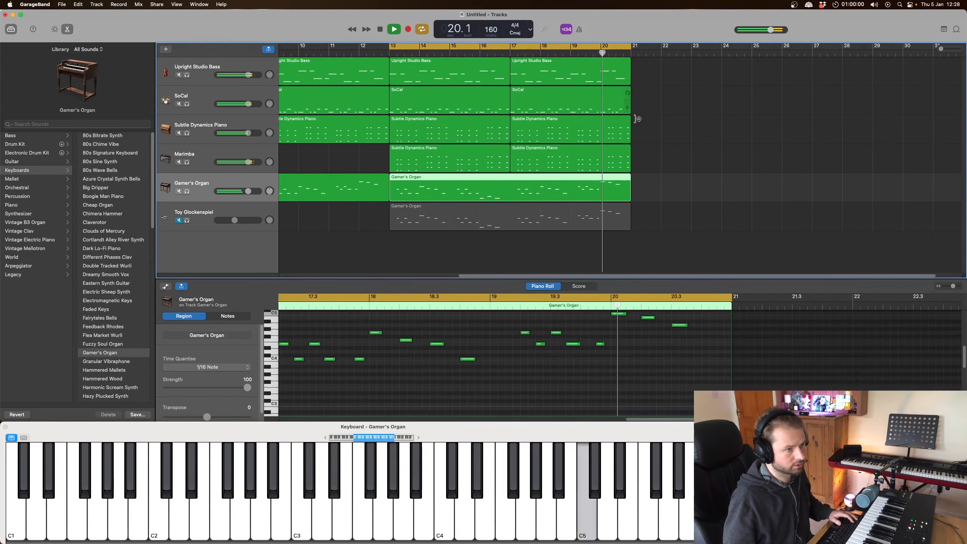
pyautogui.press('space')
# - Raise the final organ note in bar 20 to C5 and copy it to position 20.4.1 at pitch D5
pyautogui.scroll(2, 559, 333)
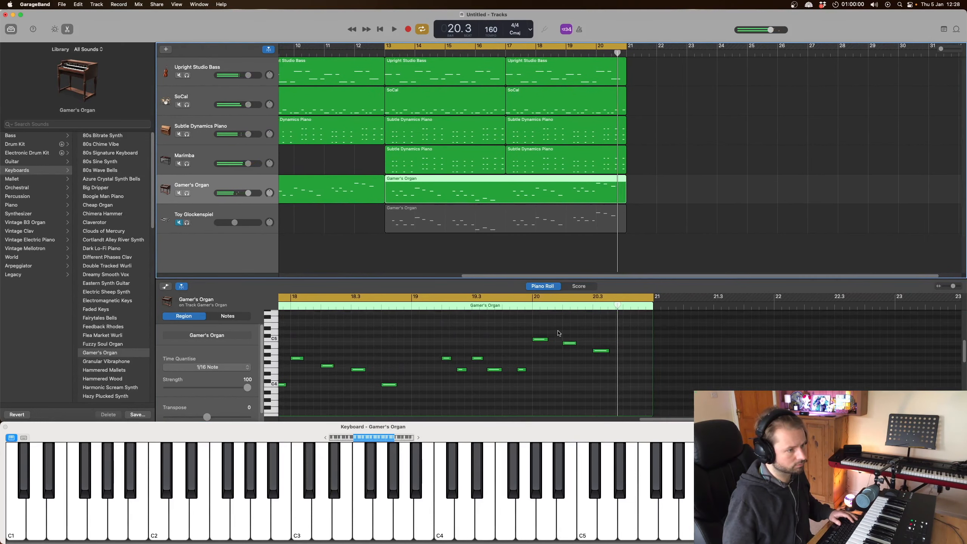
pyautogui.click(522, 325)
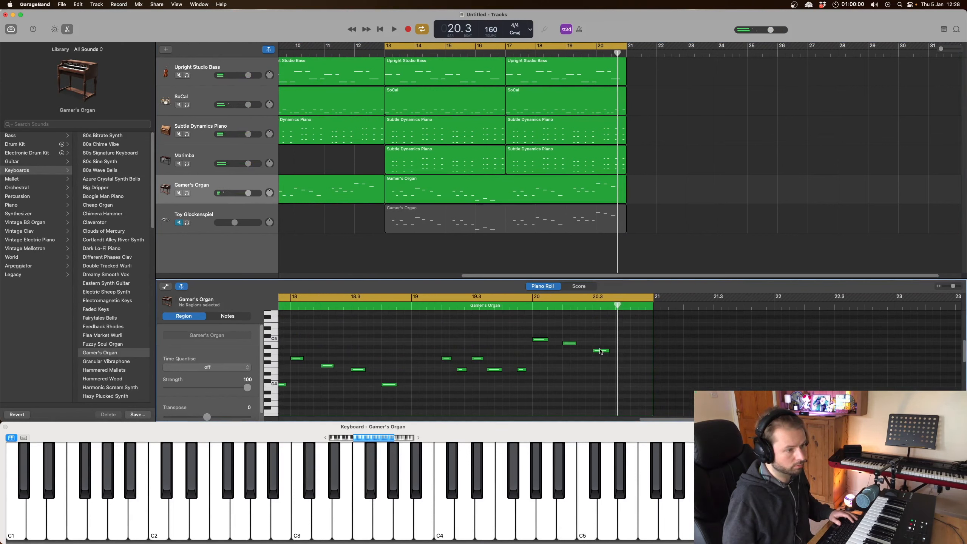
pyautogui.moveTo(600, 351); pyautogui.dragTo(628, 332)
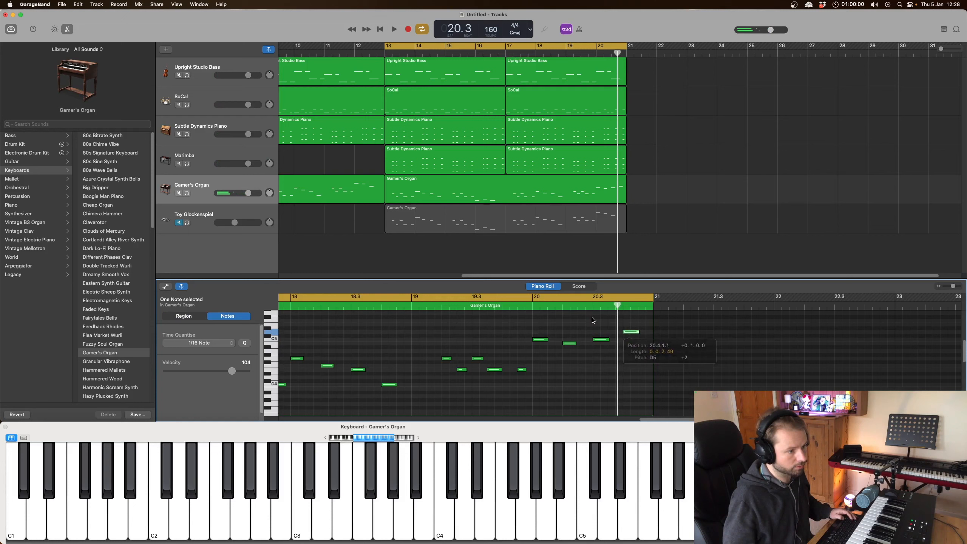
# - Play back the ending of the edited Gamer's Organ melody in bar 20
pyautogui.click(528, 307)
pyautogui.press('space')
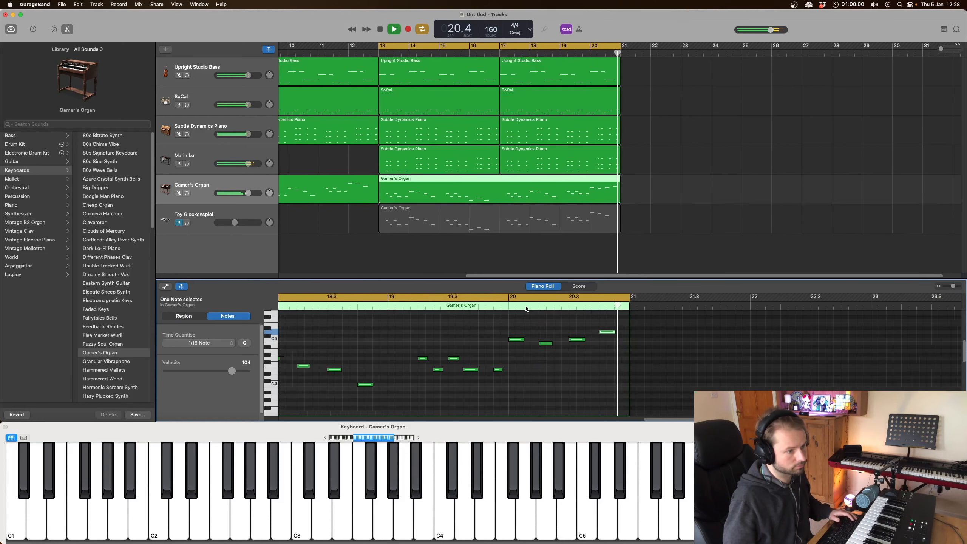
pyautogui.press('space')
pyautogui.click(636, 229)
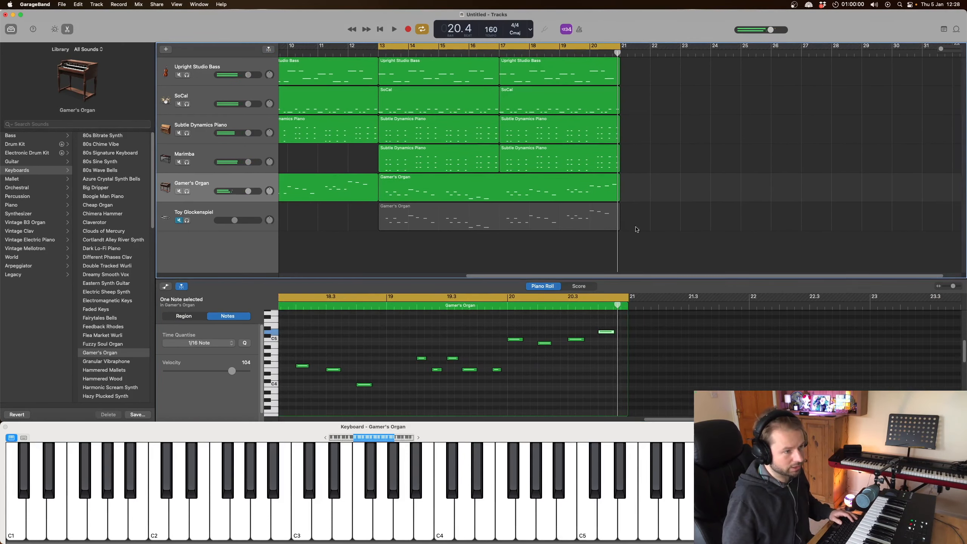
# - Replace the Toy Glockenspiel region at bar 13 with a copy of the edited Gamer's Organ region, unmute the track and audition it
pyautogui.click(544, 223)
pyautogui.press('Delete')
pyautogui.moveTo(469, 190); pyautogui.dragTo(469, 219)
pyautogui.click(178, 221)
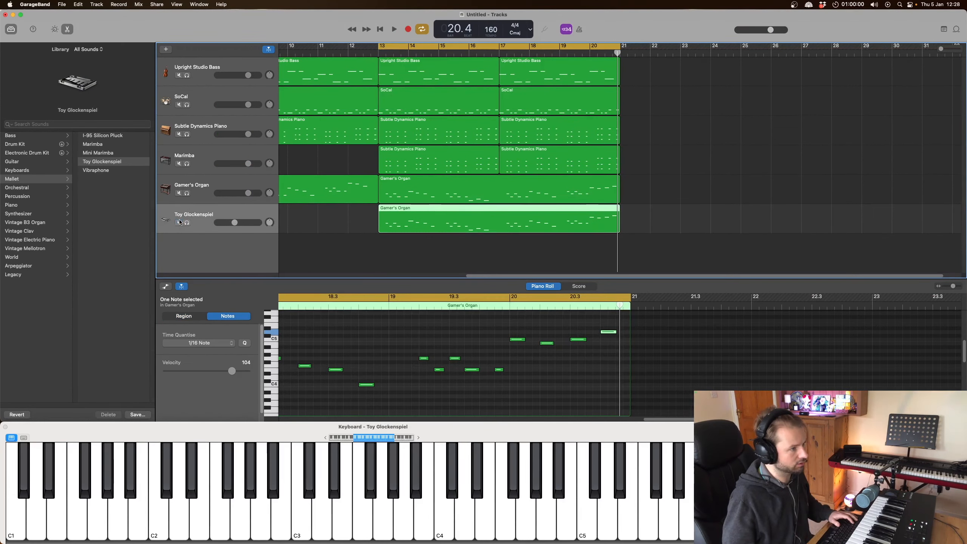
pyautogui.press('space')
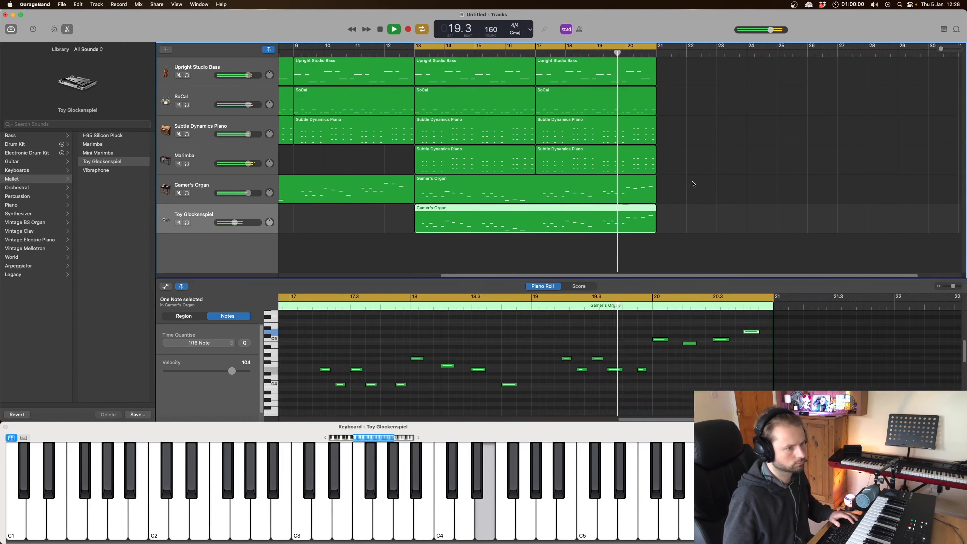
pyautogui.press('space')
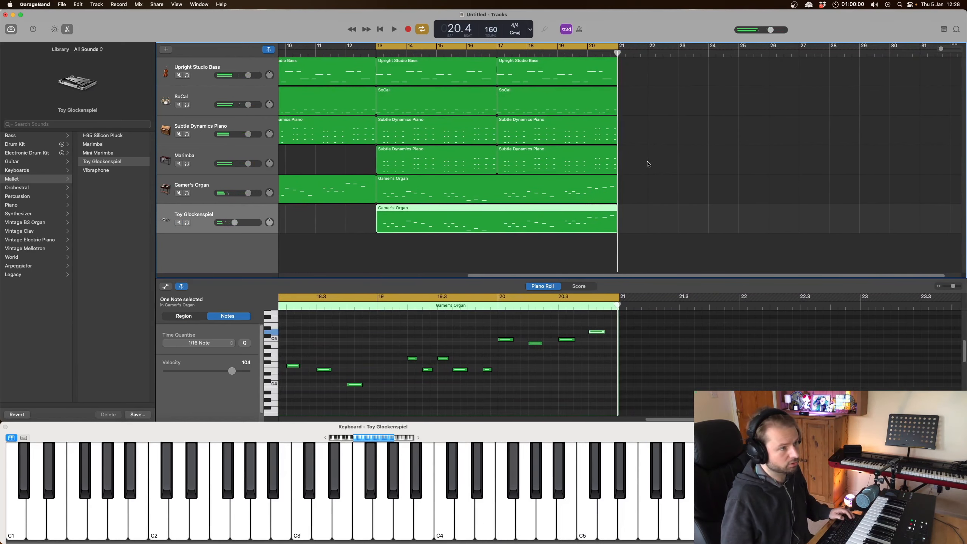
# - Copy the two SoCal drum regions from bars 13 and 17 to bar 21 and set the cycle range to bars 21–29
pyautogui.moveTo(648, 163); pyautogui.dragTo(387, 66)
pyautogui.moveTo(647, 218); pyautogui.dragTo(691, 170)
pyautogui.moveTo(648, 106); pyautogui.dragTo(692, 102)
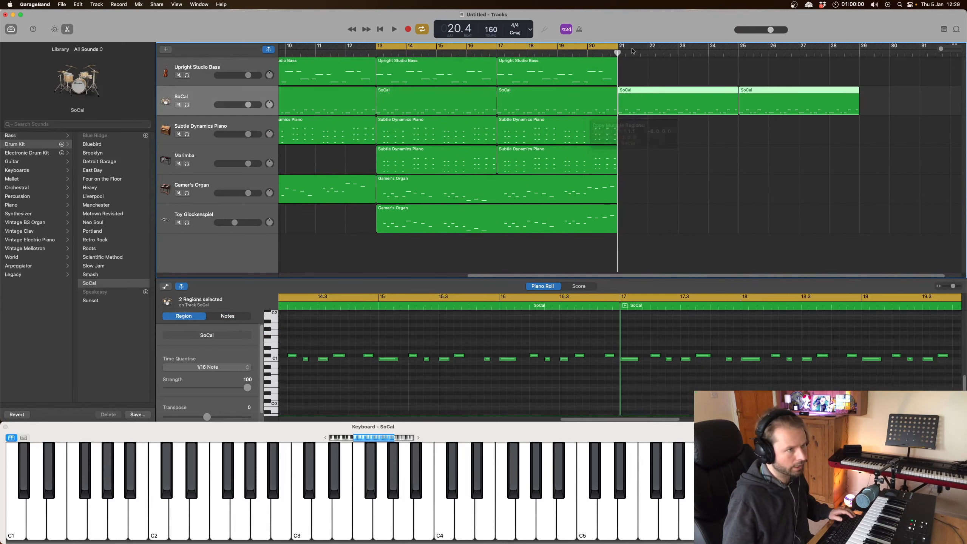
pyautogui.moveTo(621, 47); pyautogui.dragTo(859, 47)
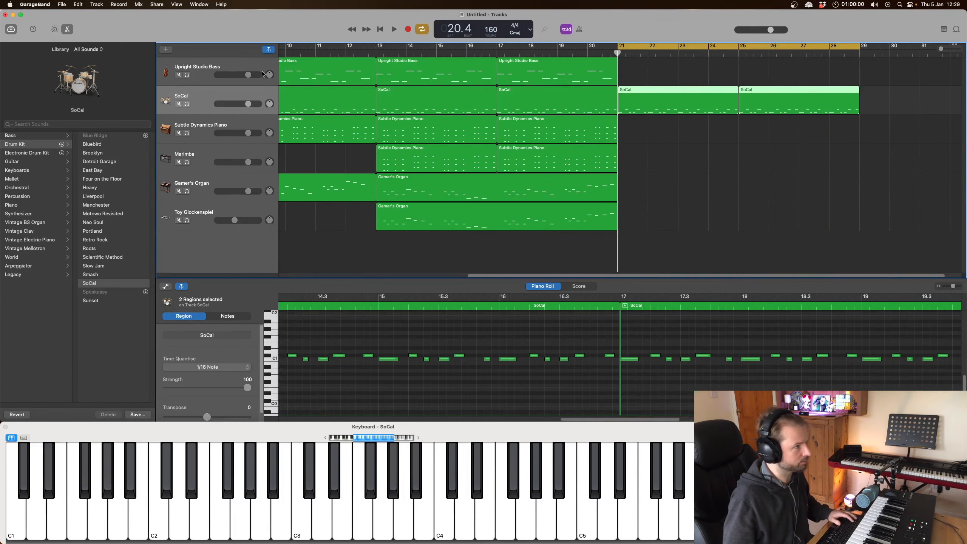
# - Record a new Upright Studio Bass part over bars 21–29 and quantise the region to 1/16 notes
pyautogui.click(243, 61)
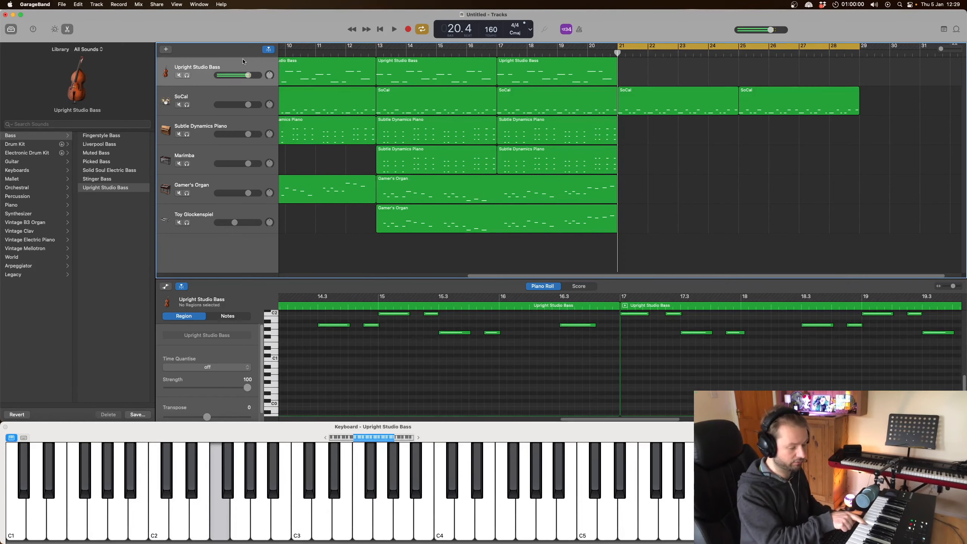
pyautogui.press('space')
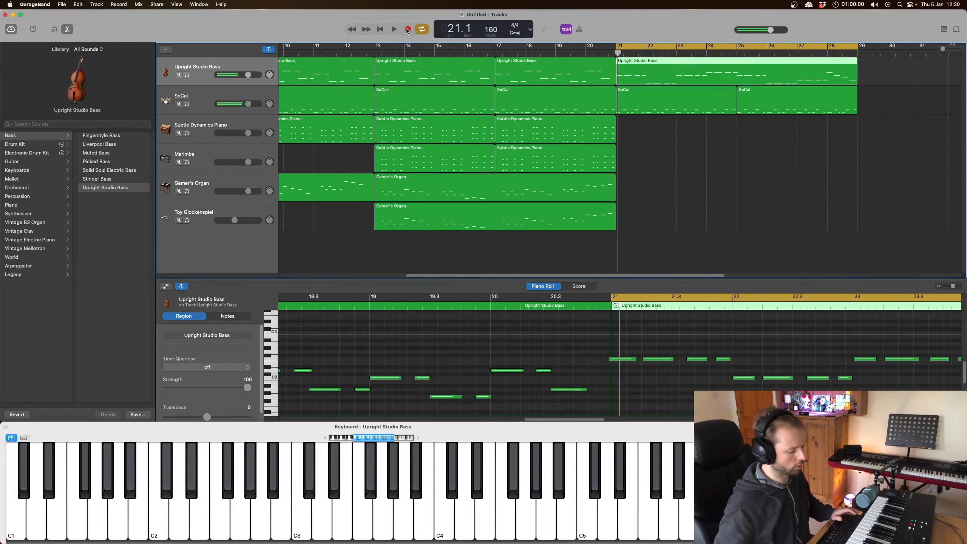
pyautogui.moveTo(903, 73); pyautogui.dragTo(794, 70)
pyautogui.press('q')
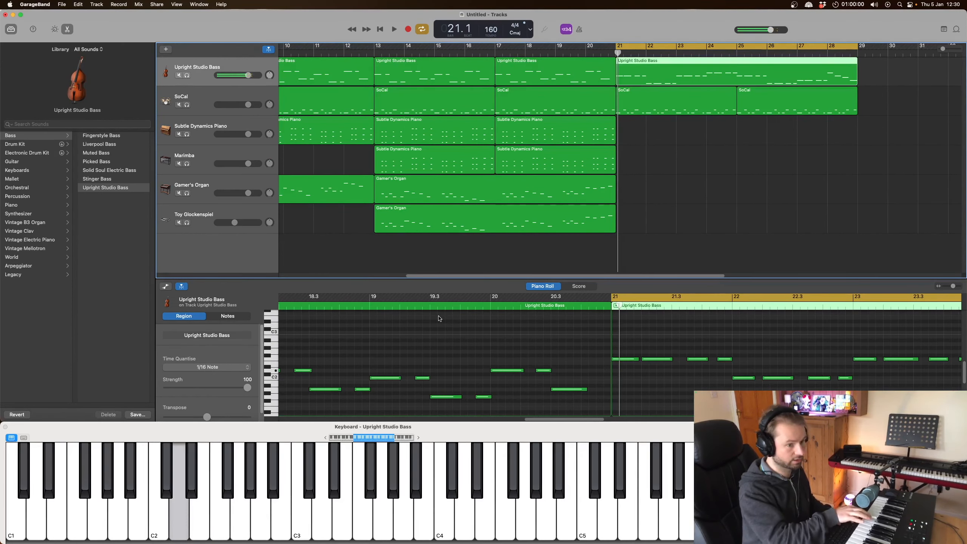
pyautogui.click(747, 139)
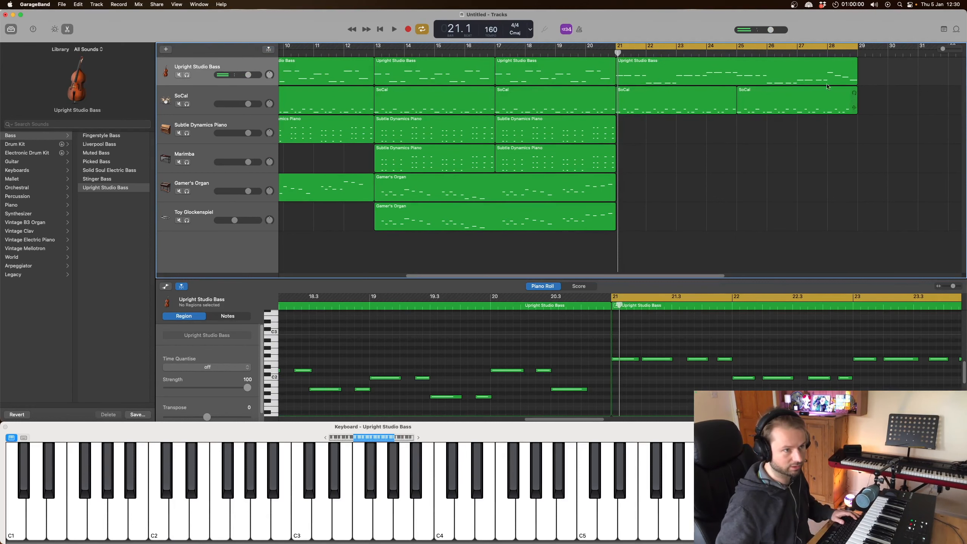
pyautogui.click(781, 70)
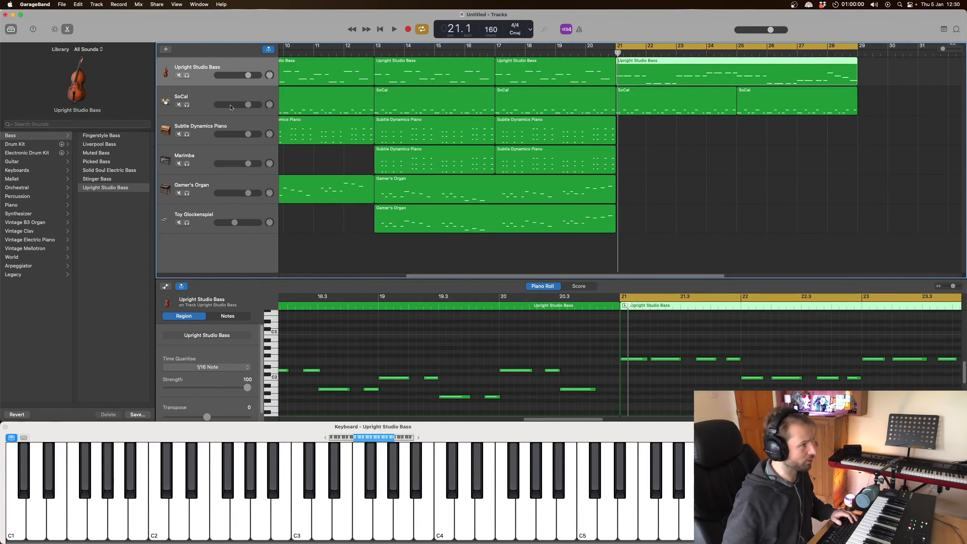
# - Audition the new bass part, then record a chord accompaniment on the Subtle Dynamics Piano track from bar 21 to bar 29
pyautogui.press('space')
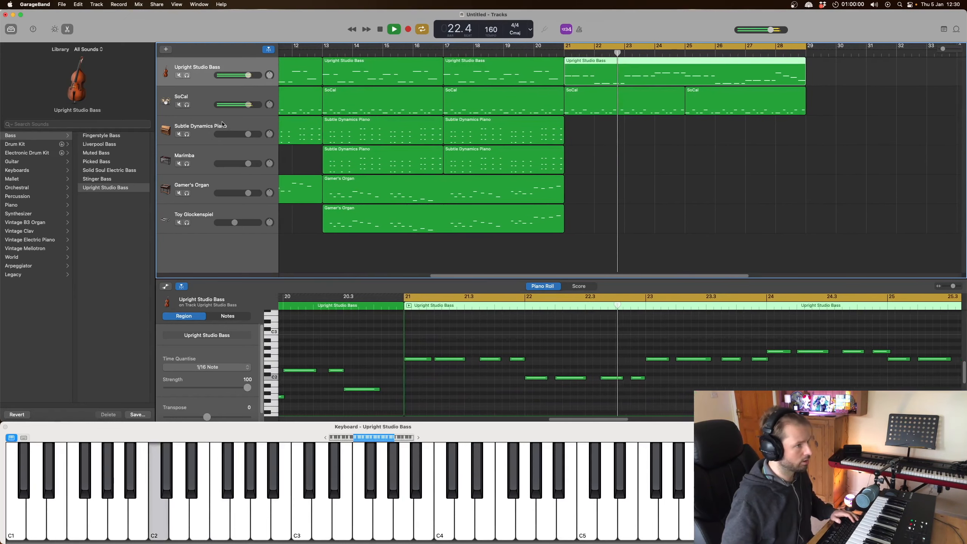
pyautogui.click(210, 136)
pyautogui.press('space')
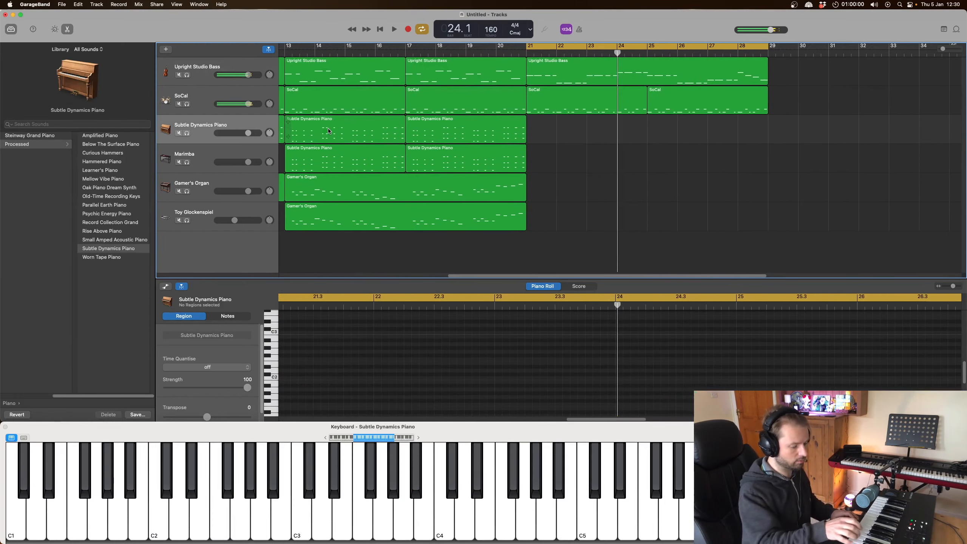
pyautogui.press('r')
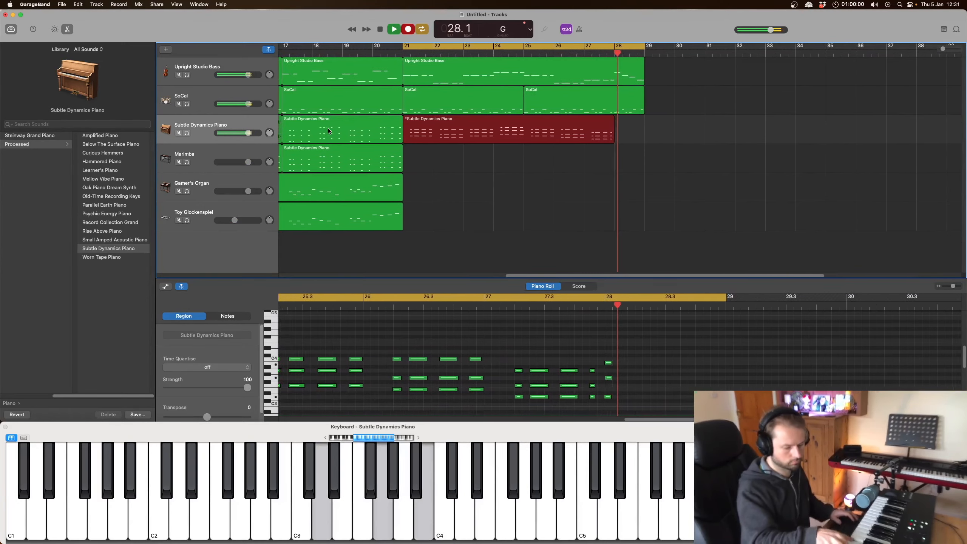
pyautogui.press('space')
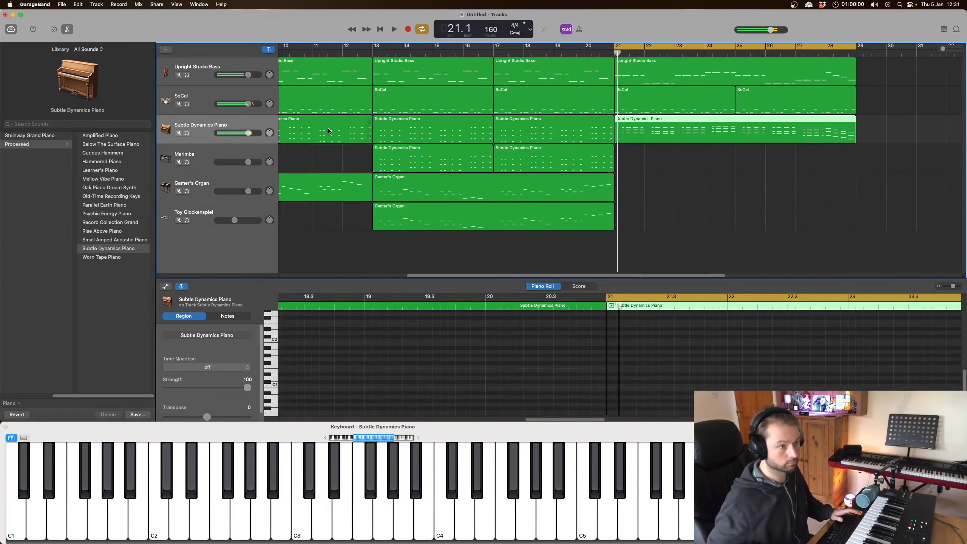
pyautogui.click(665, 137)
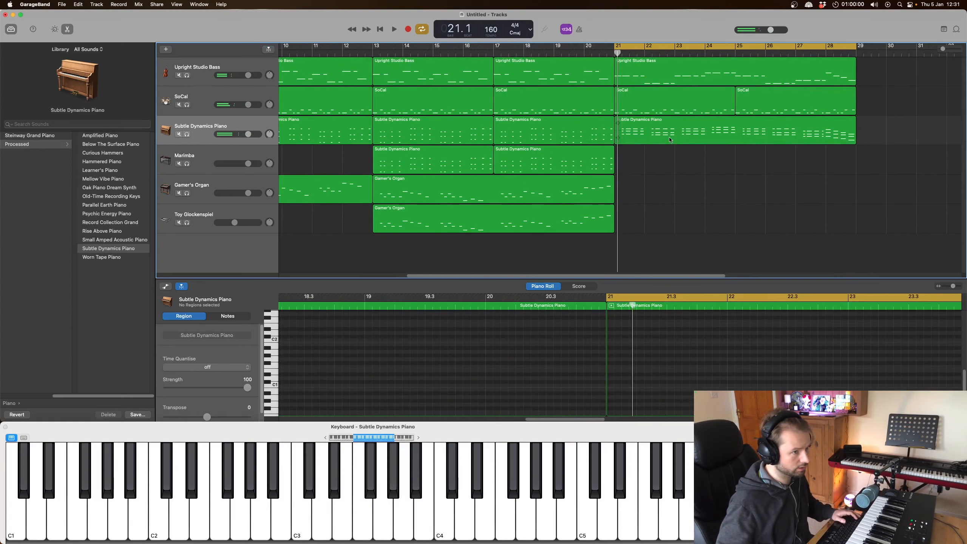
# - Rehearse against playback and record a melody on the Marimba track from bar 21 to bar 29
pyautogui.click(226, 156)
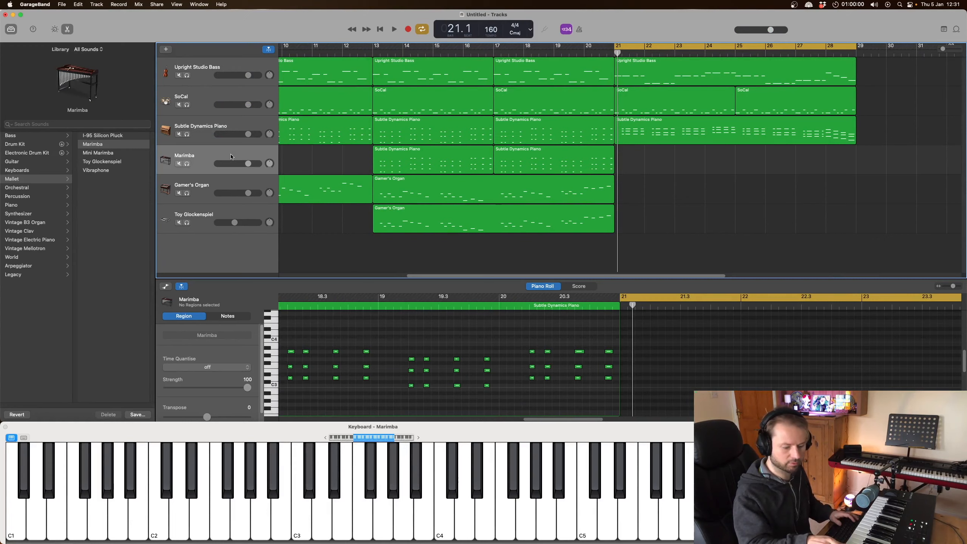
pyautogui.press('space')
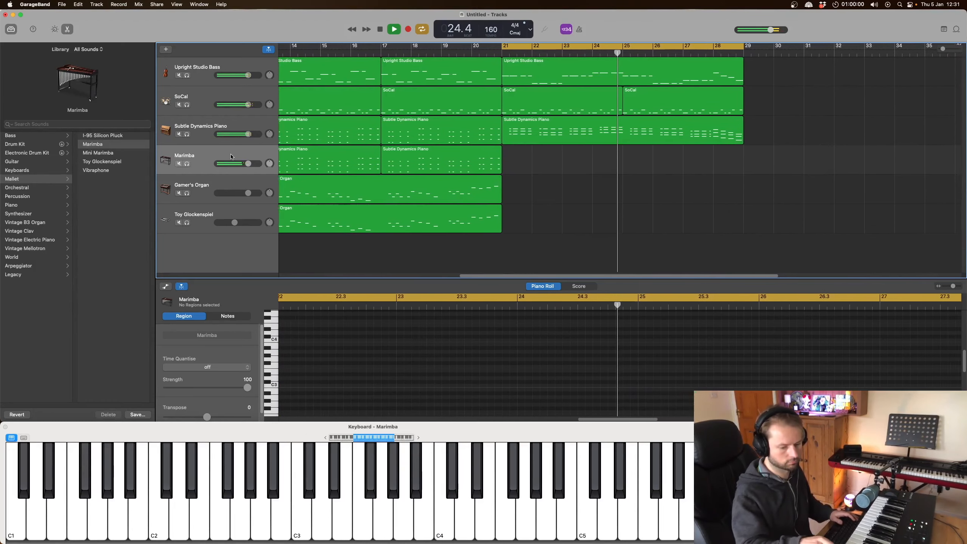
pyautogui.press('r')
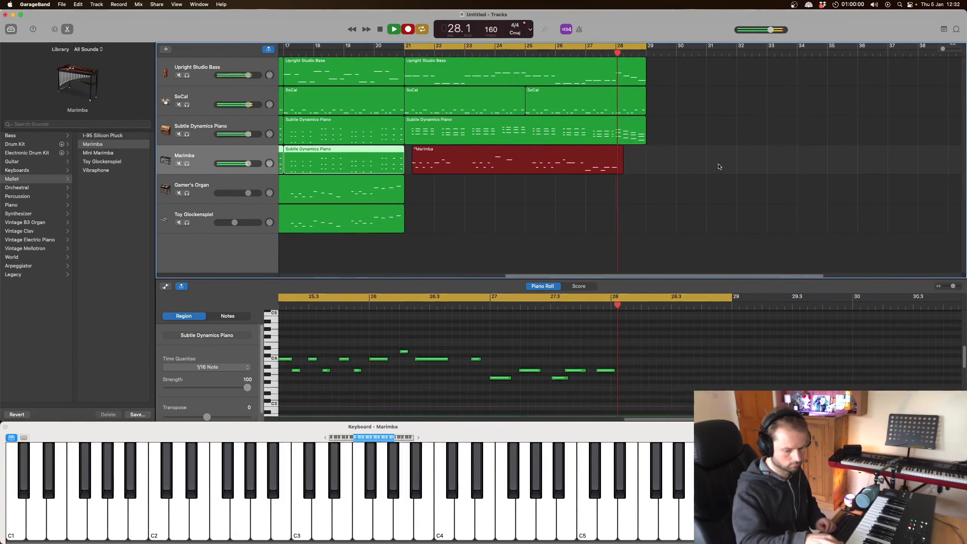
pyautogui.press('space')
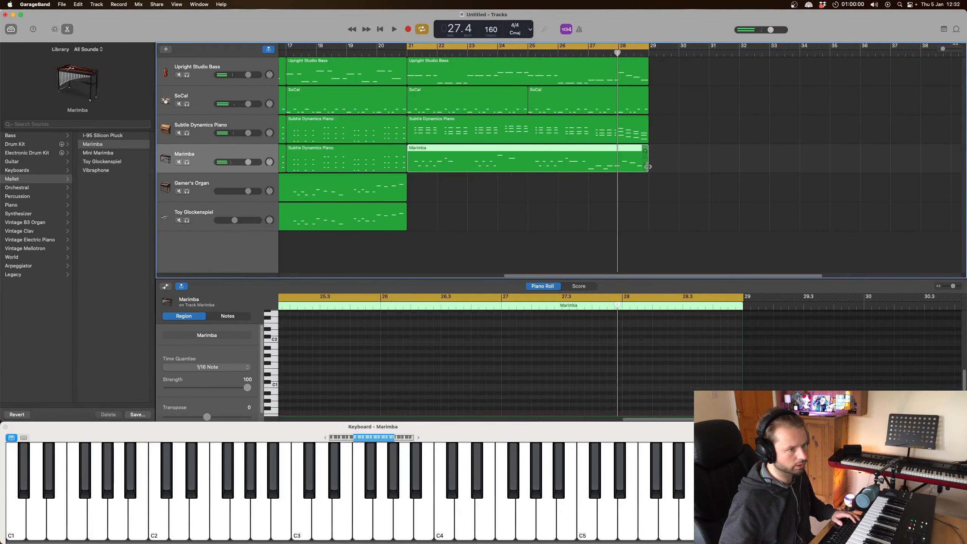
# - Trim the end of the new marimba region to before bar 27 and re-record the melody with bars 27–29 cycled
pyautogui.moveTo(578, 181); pyautogui.dragTo(579, 179)
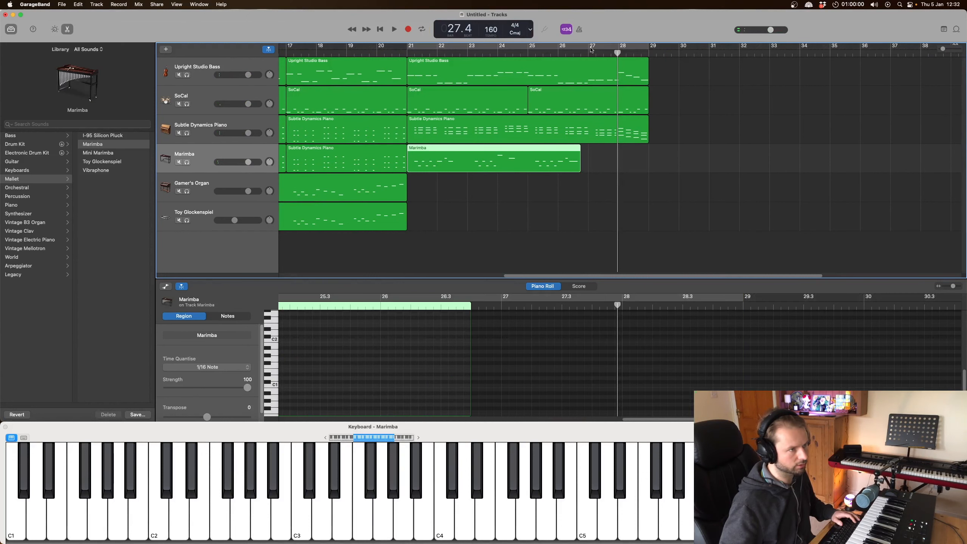
pyautogui.moveTo(591, 43); pyautogui.dragTo(649, 45)
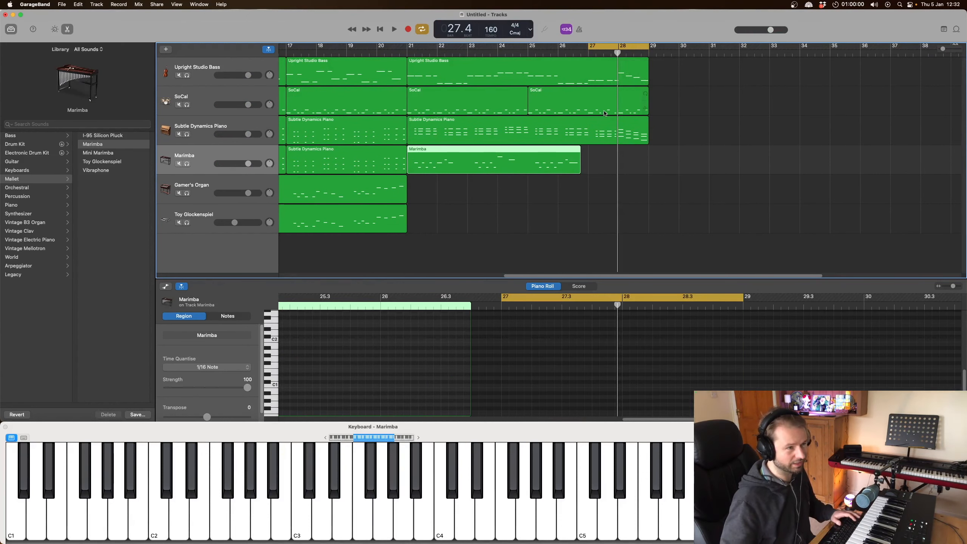
pyautogui.click(408, 30)
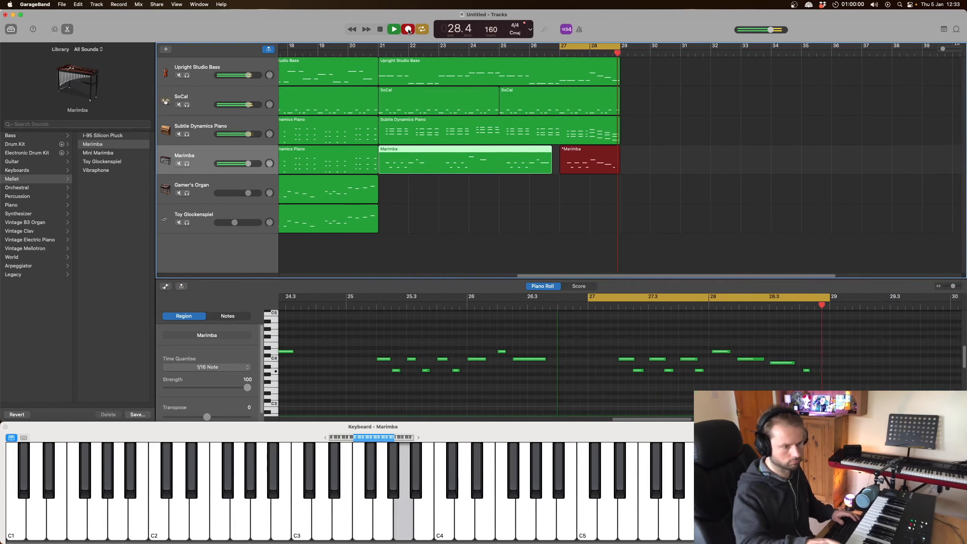
pyautogui.press('space')
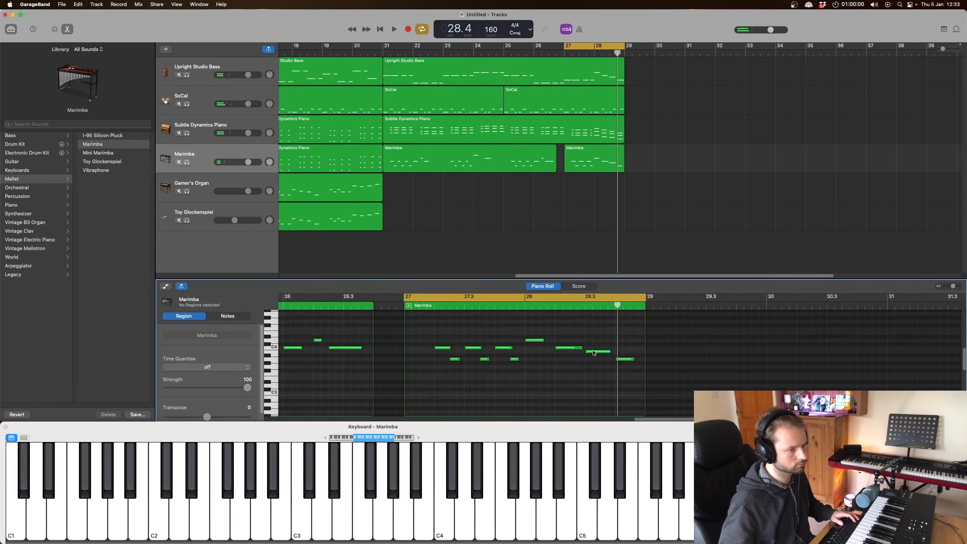
# - Raise the last two marimba notes in bar 28 and play back the section with the cycle range extended to bars 21–29
pyautogui.moveTo(594, 353); pyautogui.dragTo(624, 339)
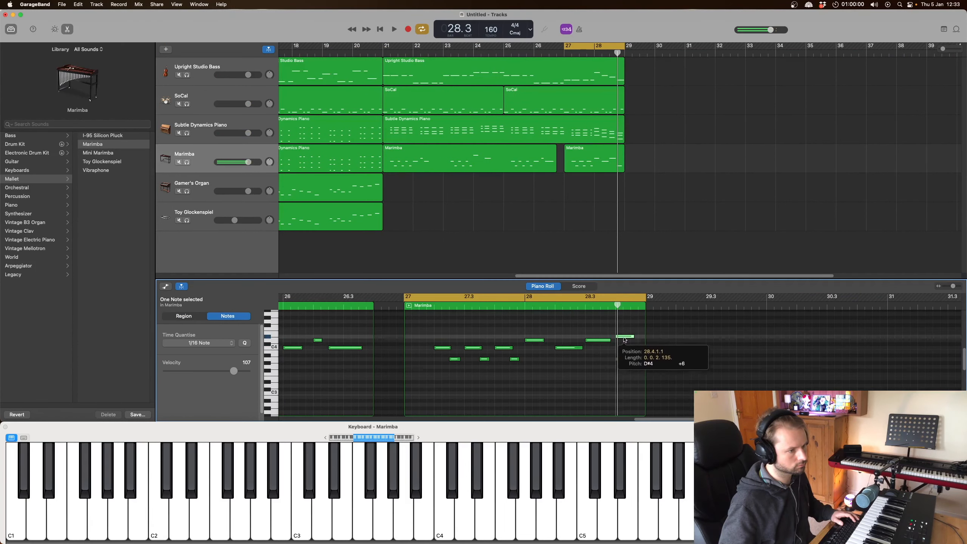
pyautogui.moveTo(565, 45); pyautogui.dragTo(385, 61)
pyautogui.press('space')
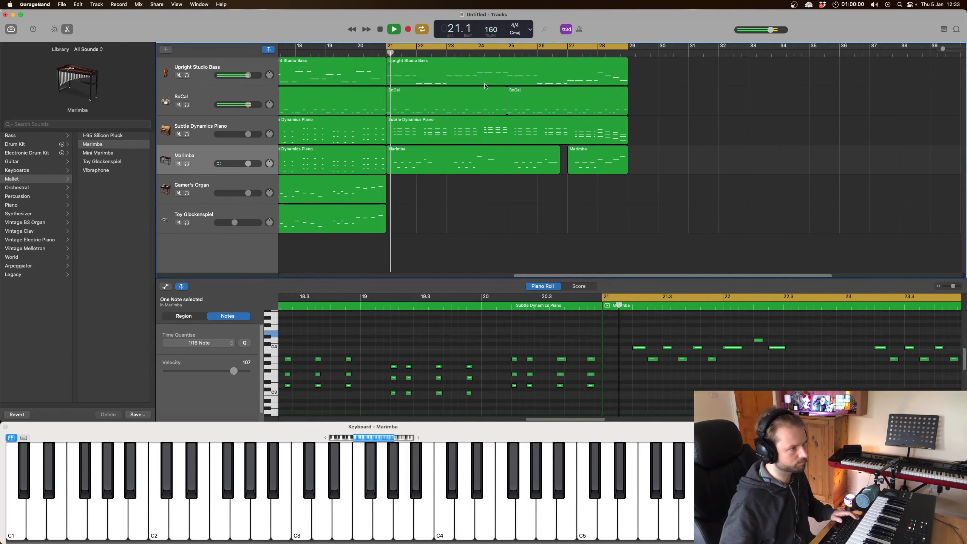
pyautogui.hscroll(-2, 495, 87)
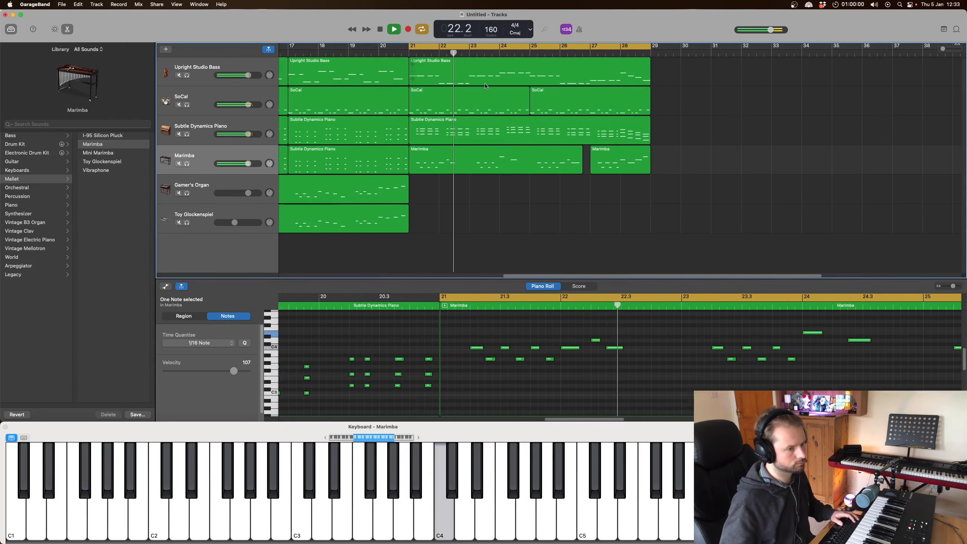
pyautogui.hscroll(-2, 533, 114)
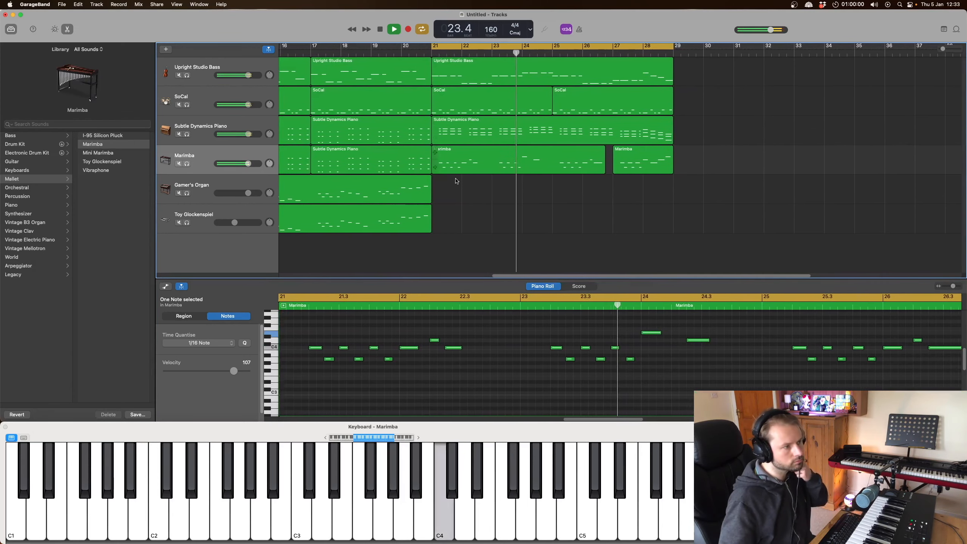
# - Rehearse and record sustained chords on the Gamer's Organ track from bar 21 to bar 29
pyautogui.click(233, 187)
pyautogui.hscroll(-2, 235, 185)
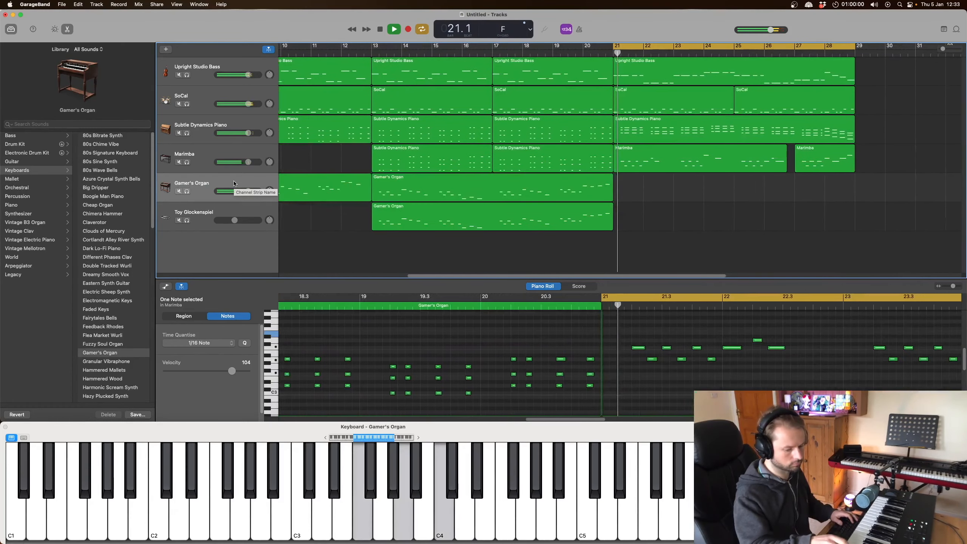
pyautogui.press('space')
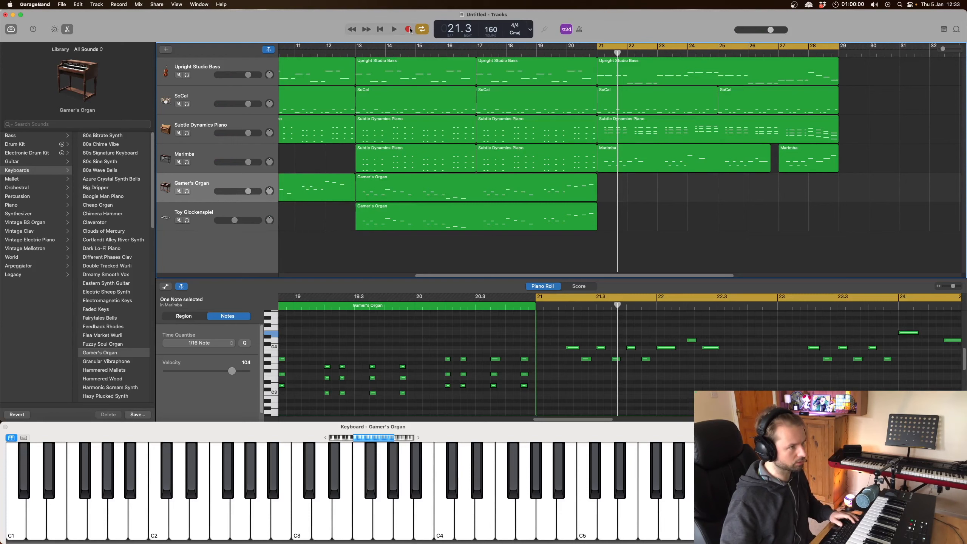
pyautogui.click(408, 29)
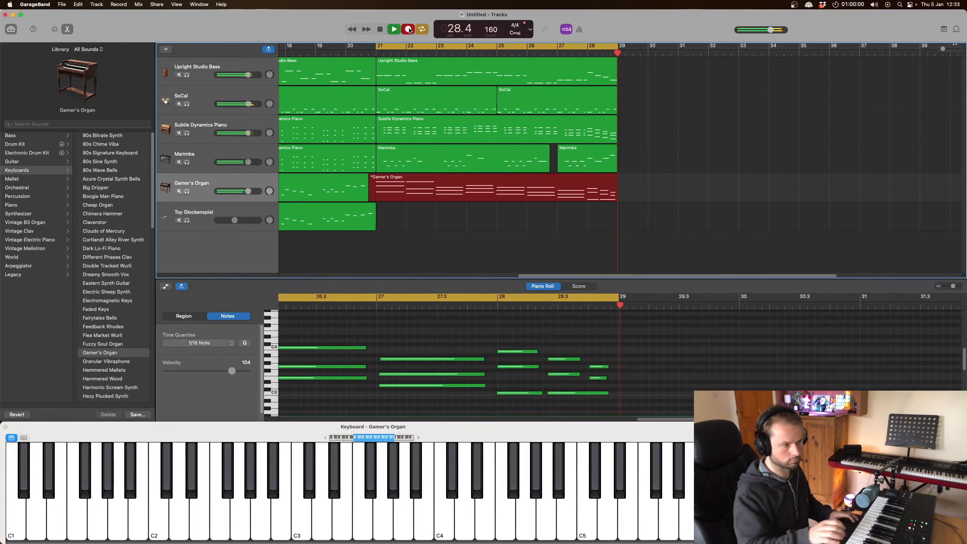
pyautogui.click(409, 29)
pyautogui.click(680, 228)
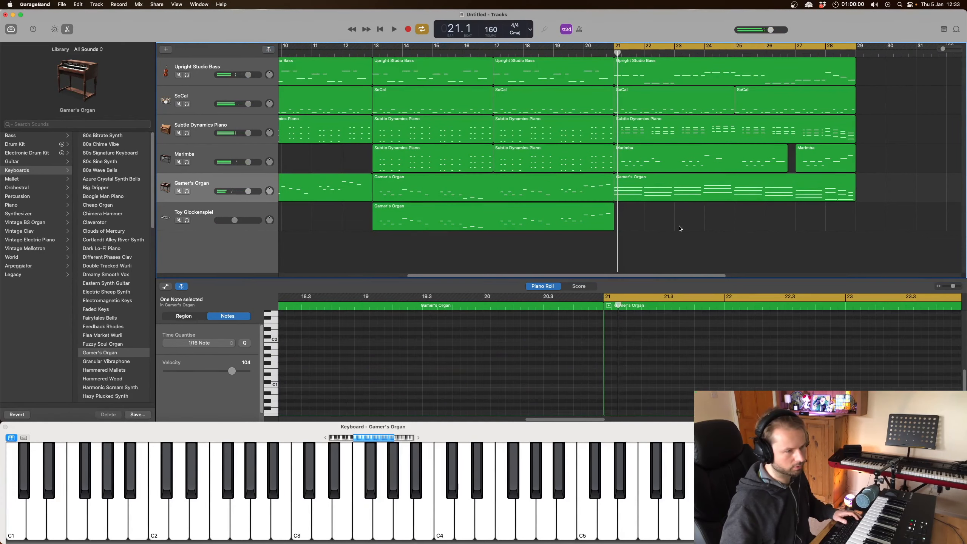
# - Select the new Gamer's Organ region at bar 21 and delete the first two chords in bar 28 in the piano roll
pyautogui.click(678, 183)
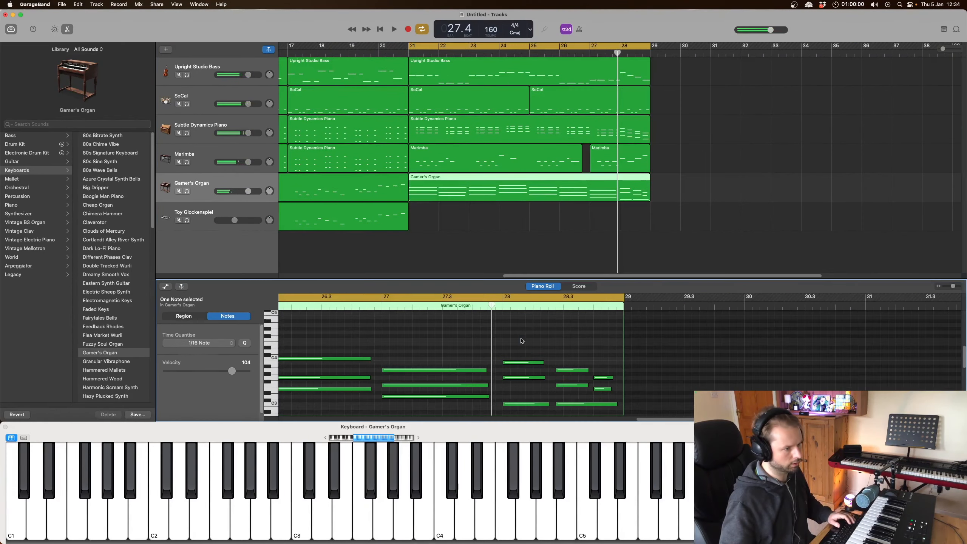
pyautogui.moveTo(521, 338); pyautogui.dragTo(592, 355)
pyautogui.scroll(5, 592, 354)
pyautogui.press('Delete')
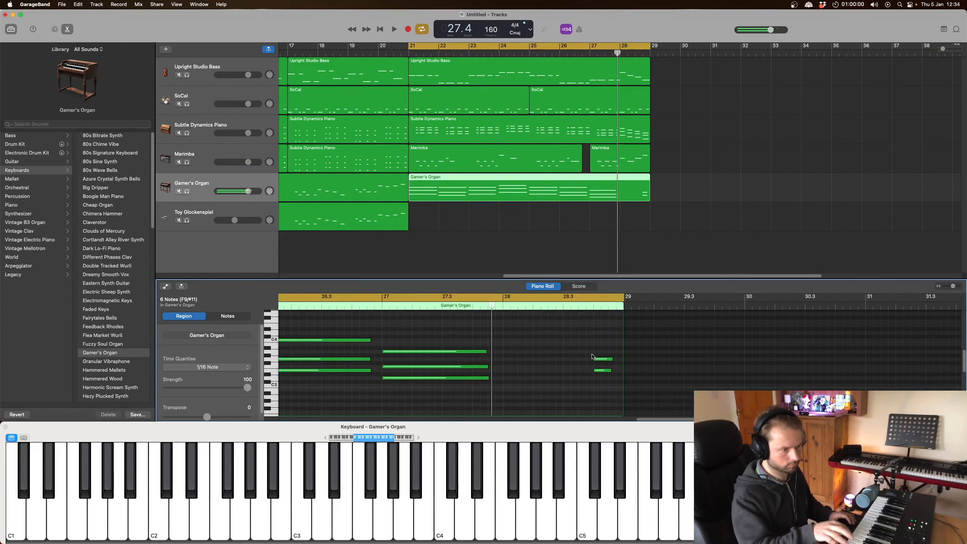
# - Delete the remaining organ notes in bar 28 and trim the Gamer's Organ region to end at bar 28
pyautogui.moveTo(590, 352); pyautogui.dragTo(615, 374)
pyautogui.press('Delete')
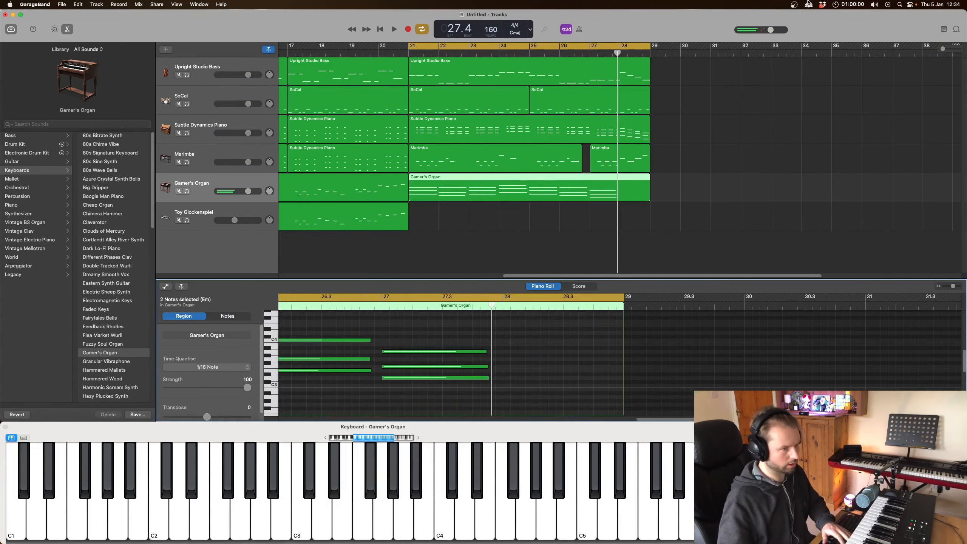
pyautogui.moveTo(649, 195); pyautogui.dragTo(618, 200)
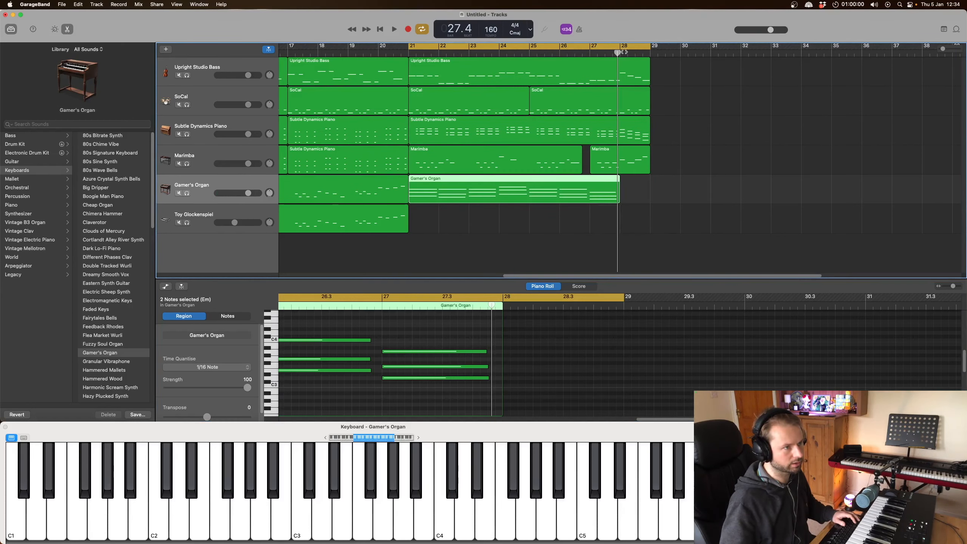
# - Set the cycle range to bar 28, record short descending two-note chords there on the Gamer's Organ track, and play back the bar
pyautogui.moveTo(620, 49); pyautogui.dragTo(648, 42)
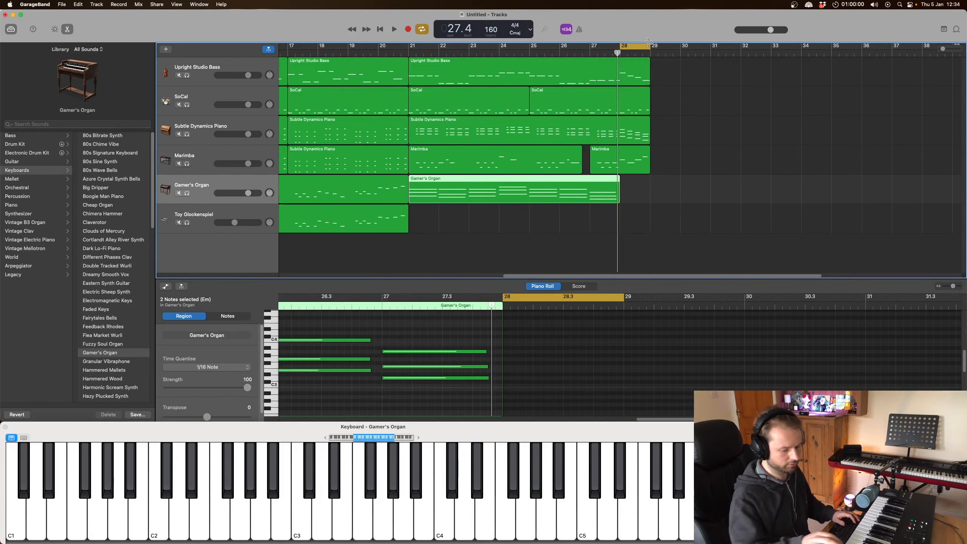
pyautogui.press('r')
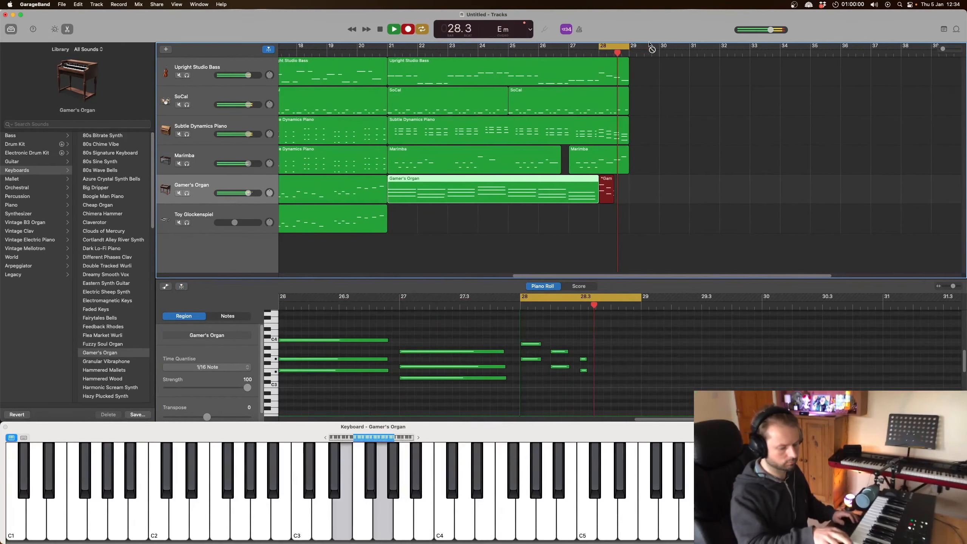
pyautogui.press('space')
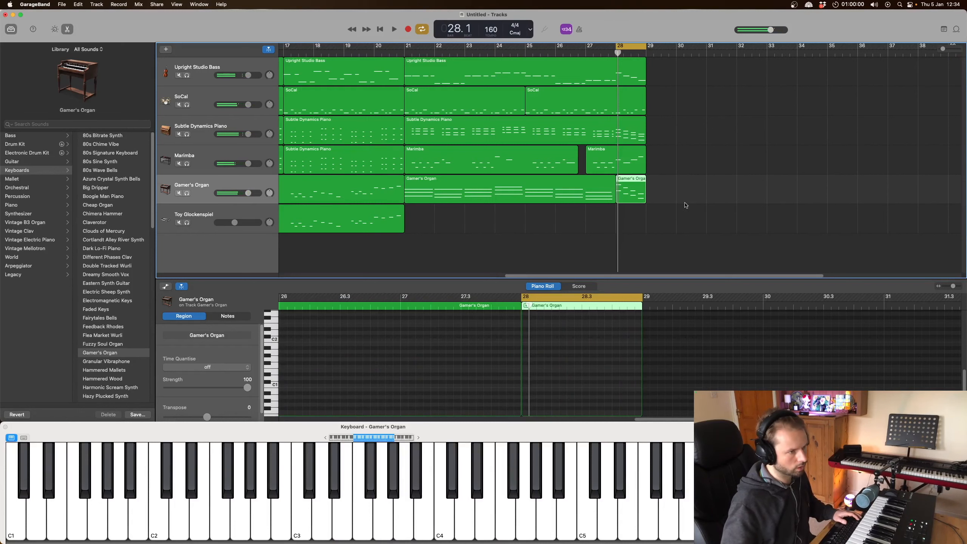
pyautogui.click(631, 195)
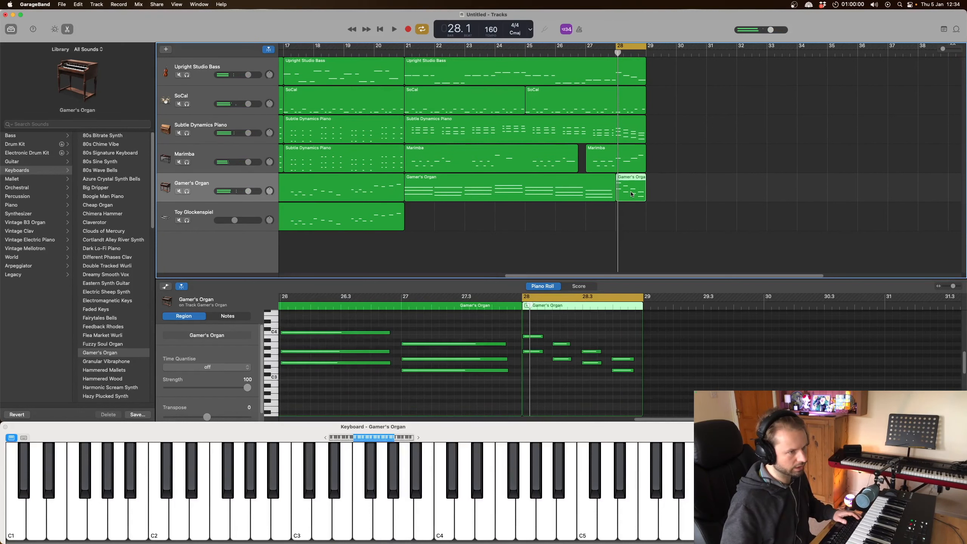
pyautogui.click(631, 109)
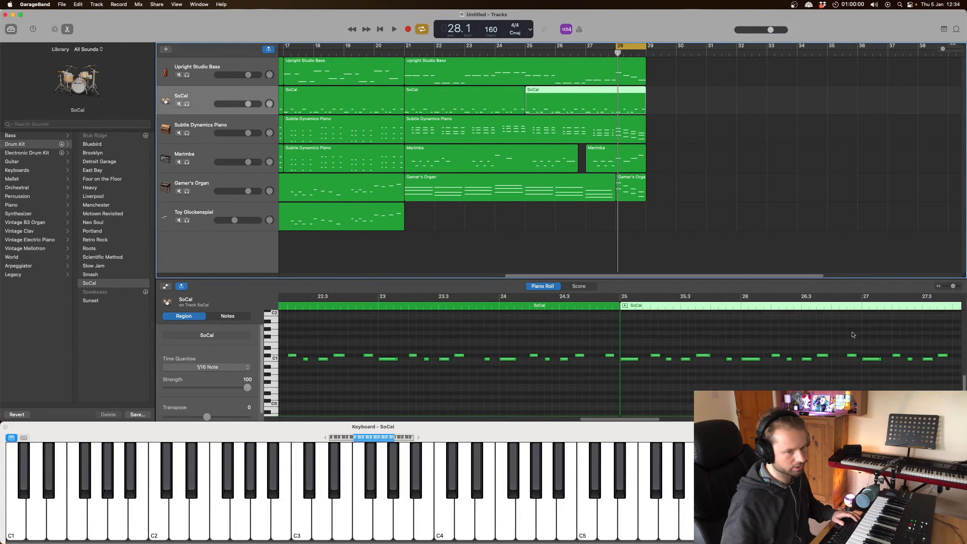
pyautogui.press('space')
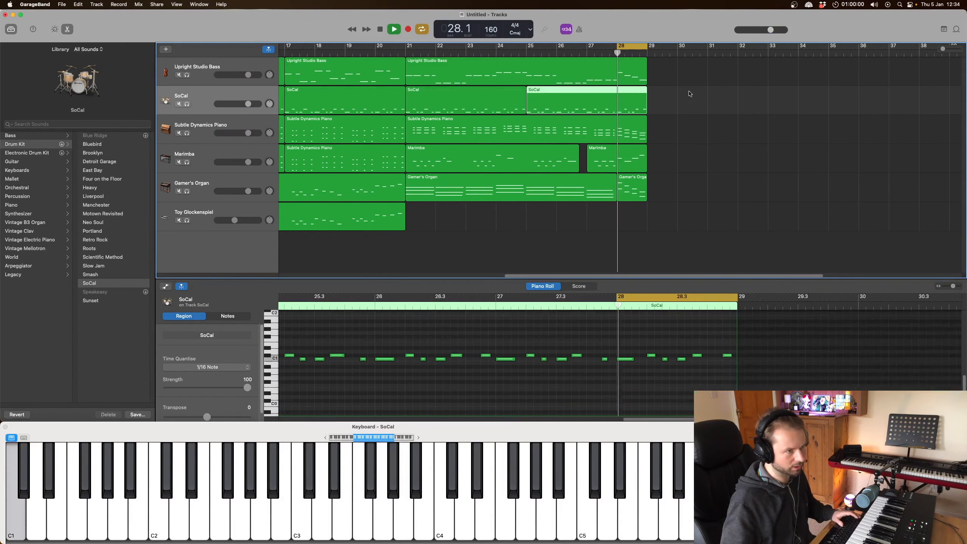
# - Lower the last two marimba notes in bar 28 to B3 and A3 and play back the bar
pyautogui.click(613, 157)
pyautogui.press('space')
pyautogui.press('e')
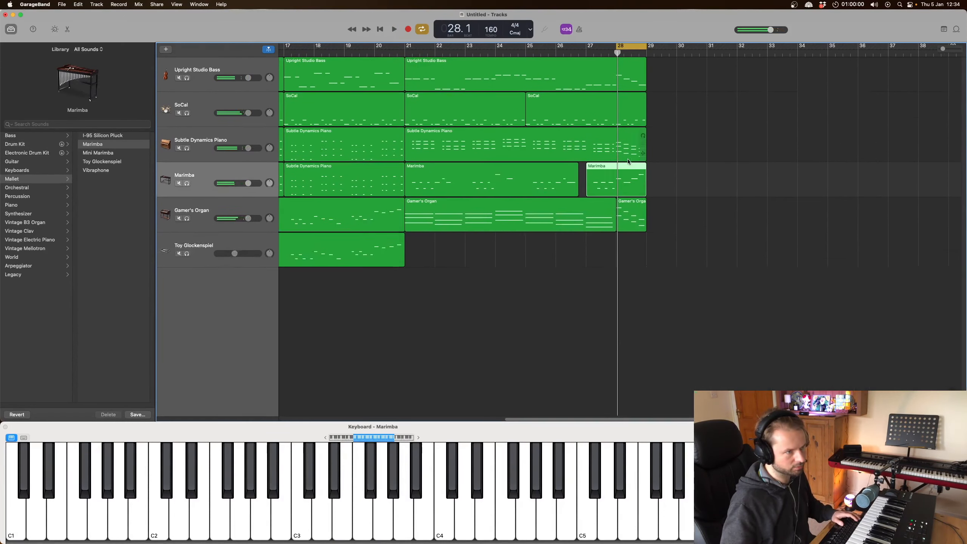
pyautogui.press('e')
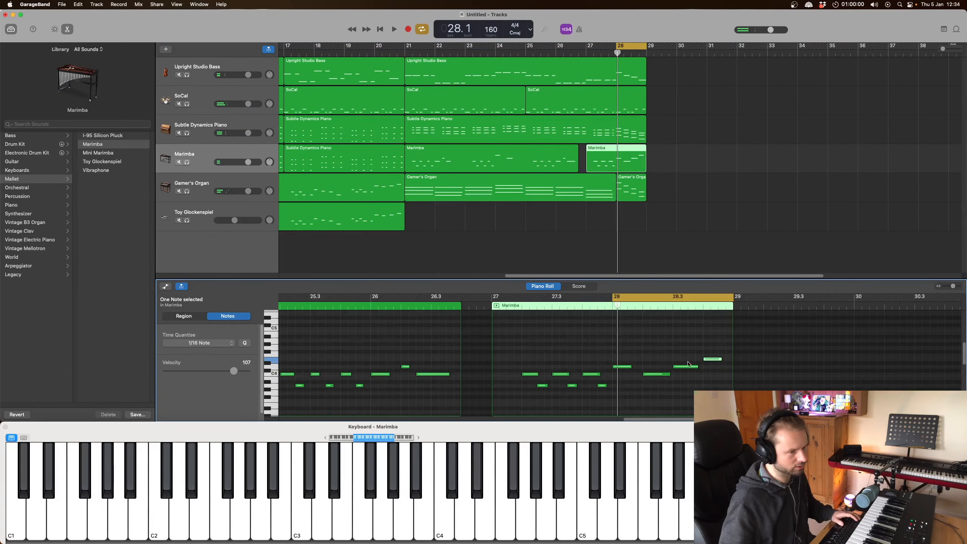
pyautogui.scroll(-3, 692, 380)
pyautogui.click(692, 378)
pyautogui.moveTo(684, 339); pyautogui.dragTo(686, 357)
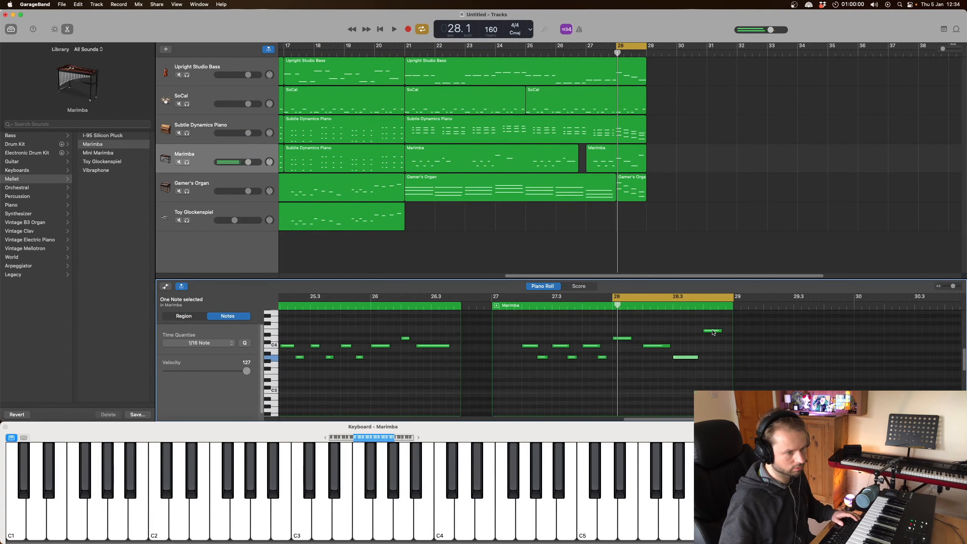
pyautogui.moveTo(674, 357); pyautogui.dragTo(705, 354)
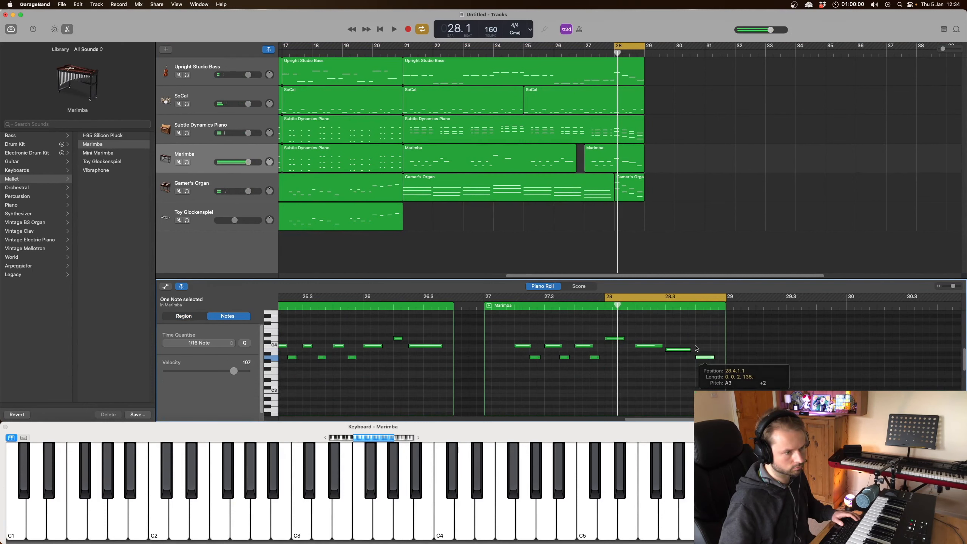
pyautogui.press('space')
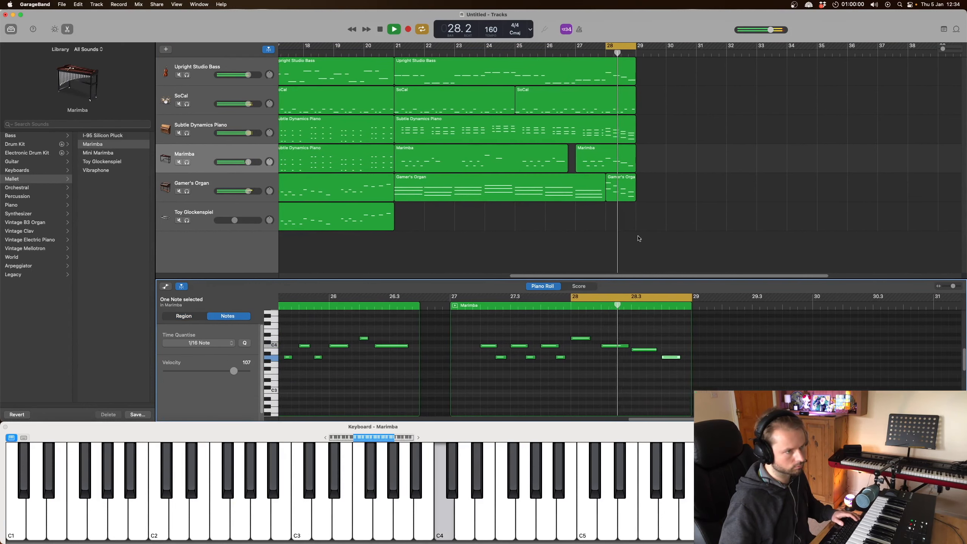
pyautogui.press('space')
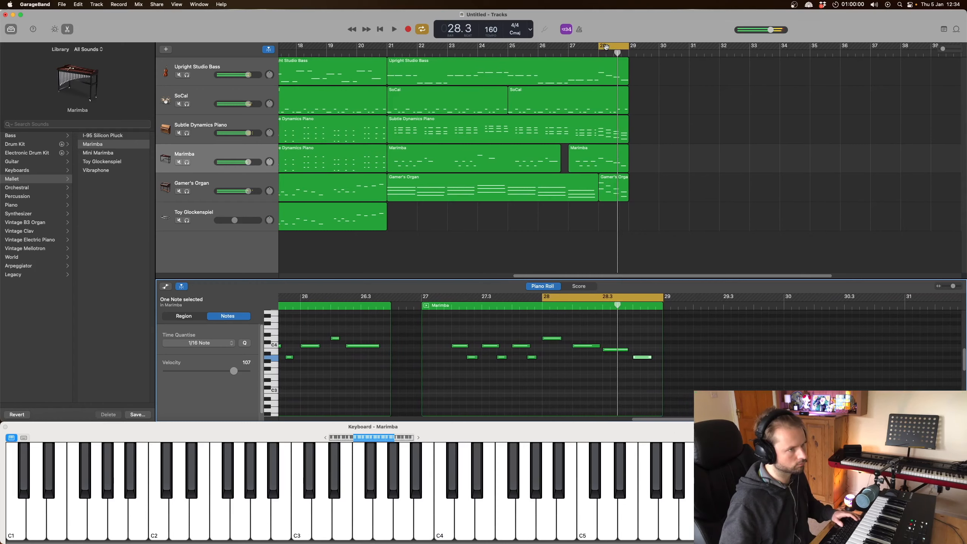
# - Duplicate the section's regions from bars 21–29 to bar 29 on all five tracks and switch the display to Beats & Time
pyautogui.moveTo(600, 47); pyautogui.dragTo(389, 77)
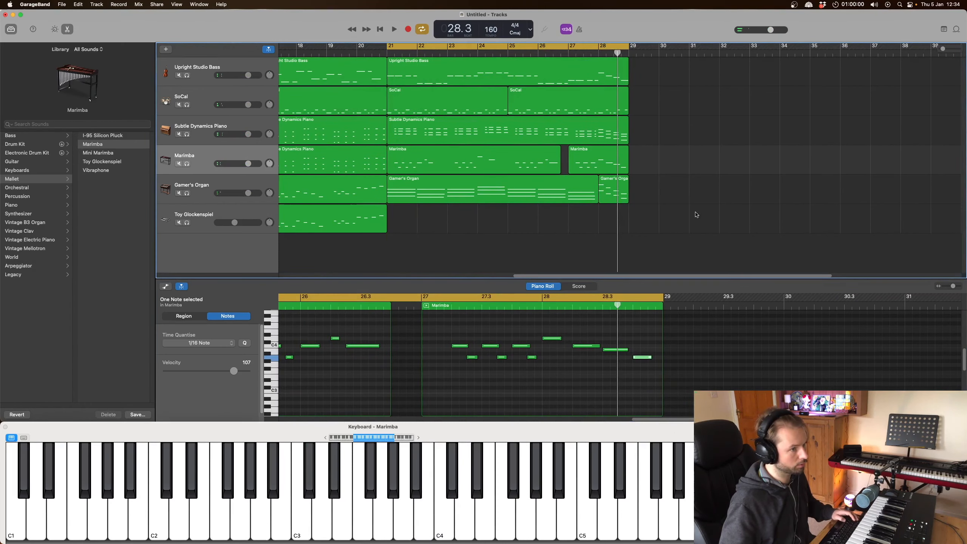
pyautogui.moveTo(613, 167); pyautogui.dragTo(650, 73)
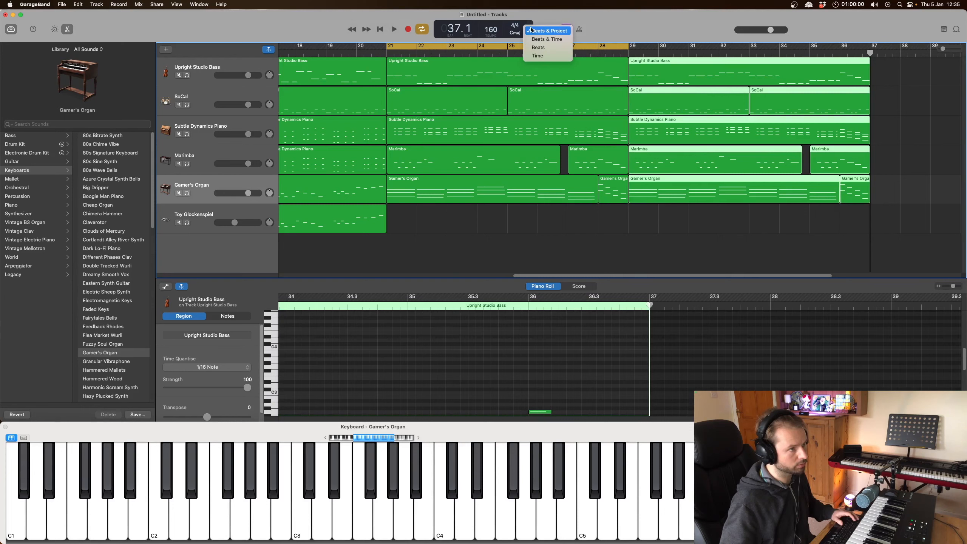
pyautogui.click(546, 39)
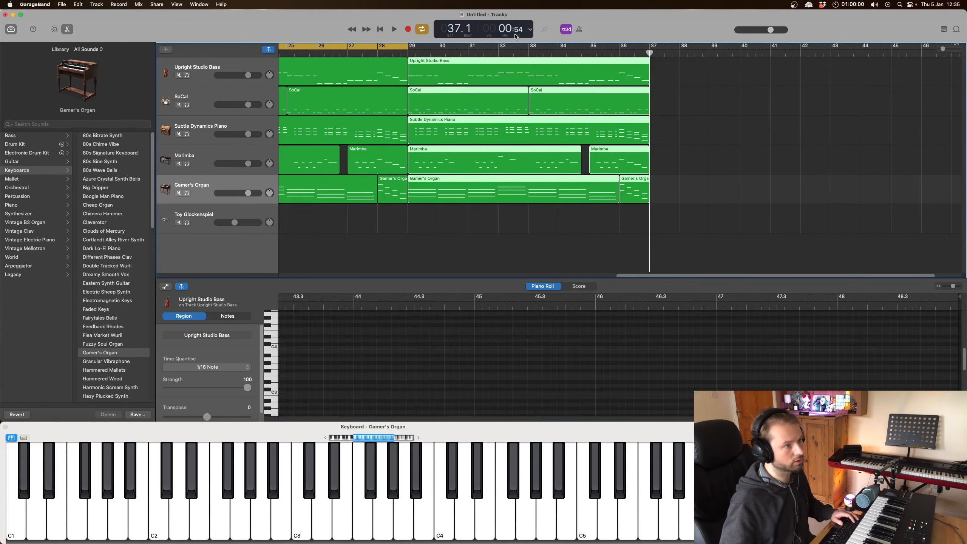
# - Move the cycle range to bars 29–37 and play the section with the Toy Glockenspiel track selected
pyautogui.hscroll(-5, 789, 85)
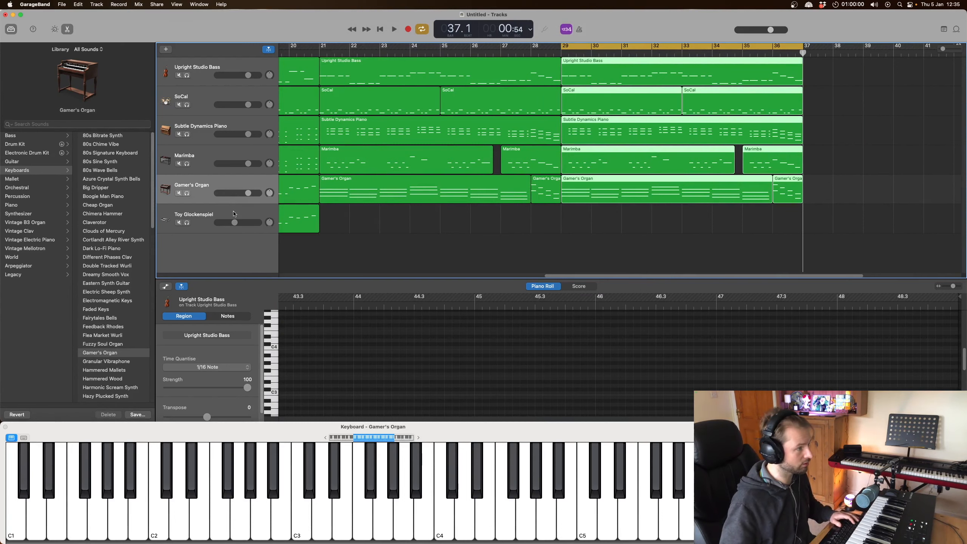
pyautogui.click(234, 214)
pyautogui.press('space')
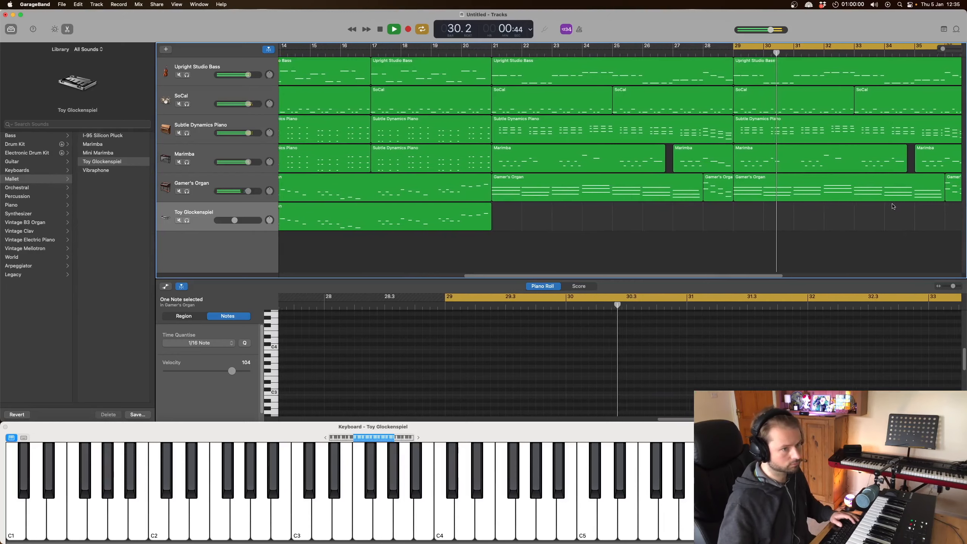
pyautogui.press('space')
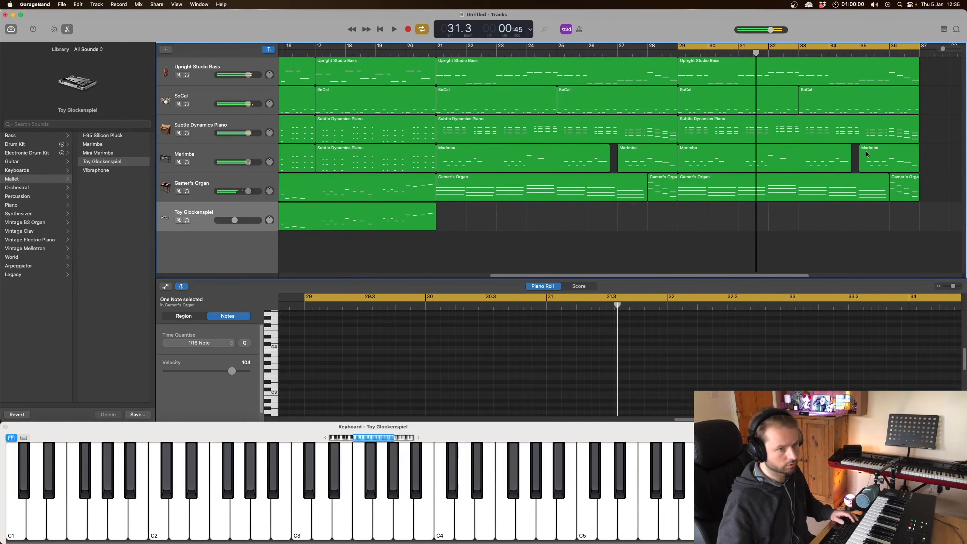
# - Copy the Subtle Dynamics Piano region at bar 29 onto the Toy Glockenspiel track and play it back
pyautogui.keyDown('alt'); pyautogui.moveTo(685, 133); pyautogui.dragTo(689, 215); pyautogui.keyUp('alt')
pyautogui.press('space')
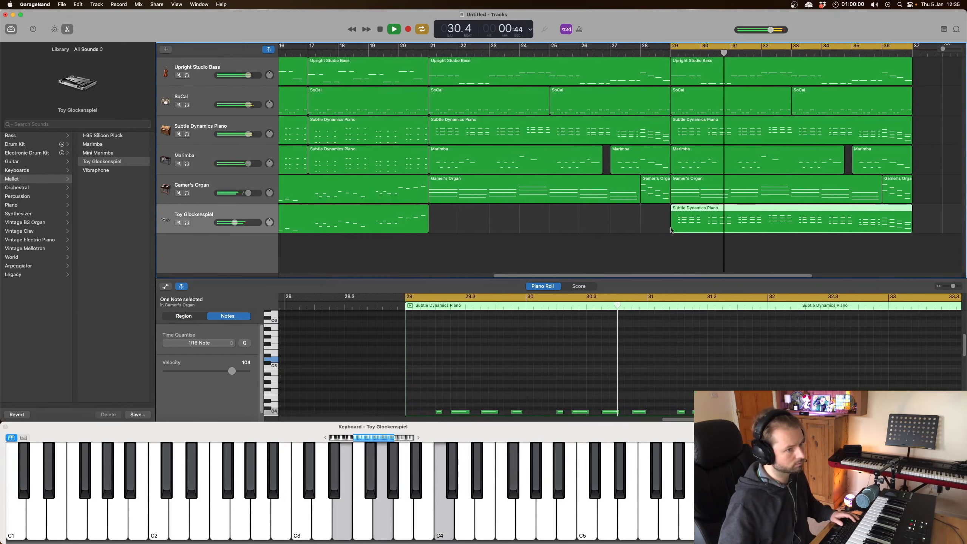
pyautogui.press('space')
# - Show the copied Toy Glockenspiel region's notes in the piano roll with the playhead at bar 29
pyautogui.click(685, 222)
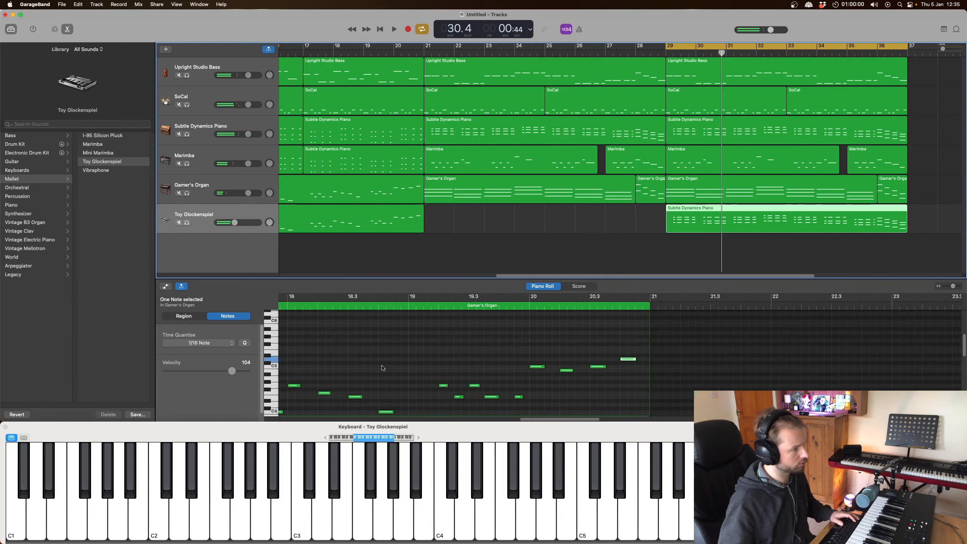
pyautogui.scroll(-3, 276, 362)
pyautogui.press('e')
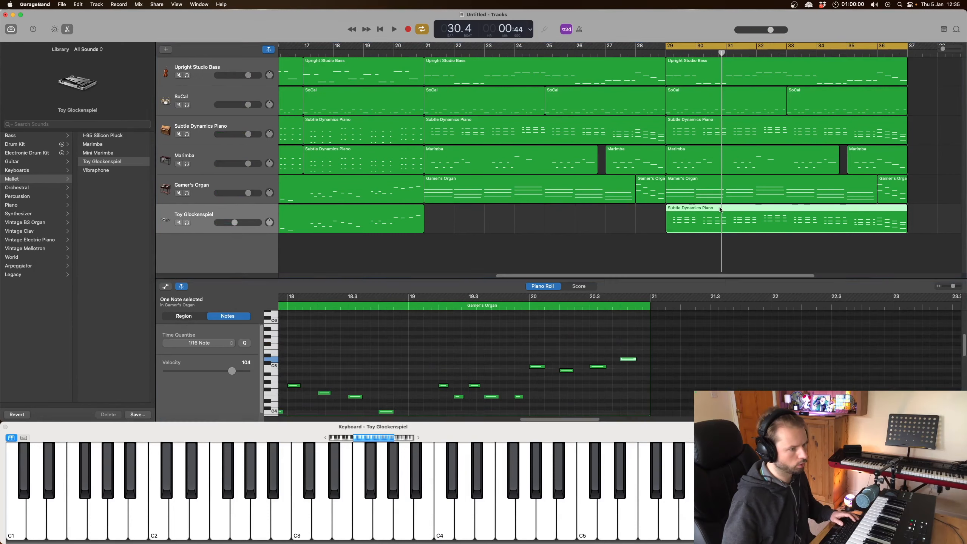
pyautogui.click(723, 211)
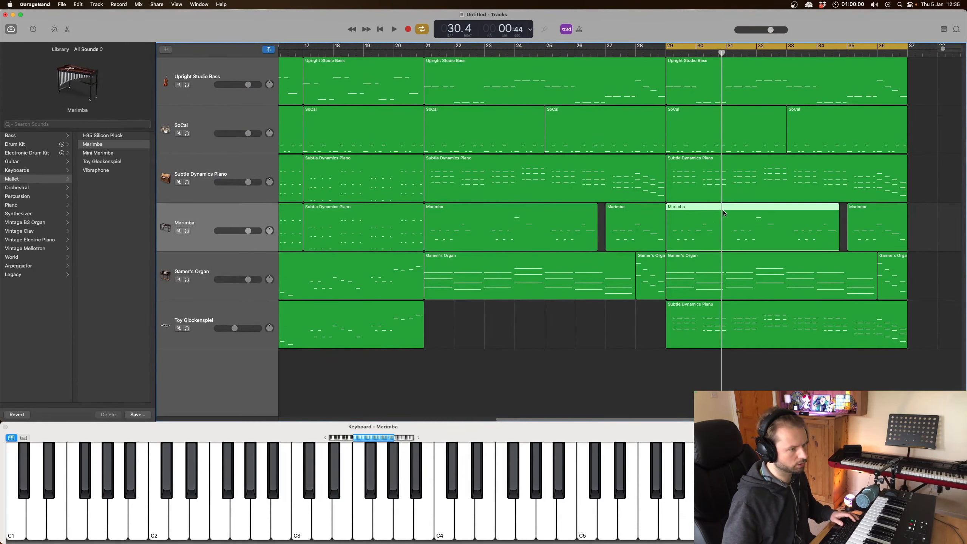
pyautogui.press('e')
pyautogui.click(722, 210)
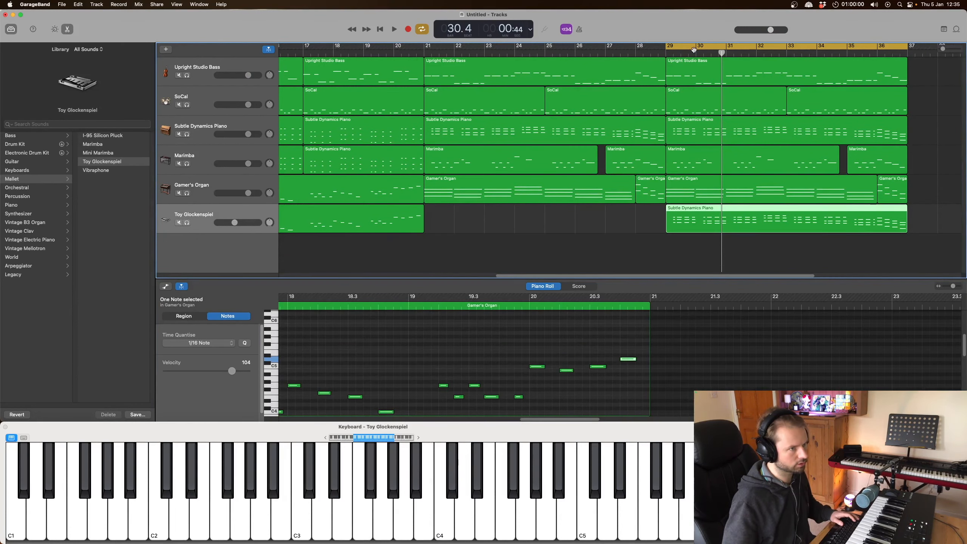
pyautogui.click(677, 51)
pyautogui.scroll(4, 730, 350)
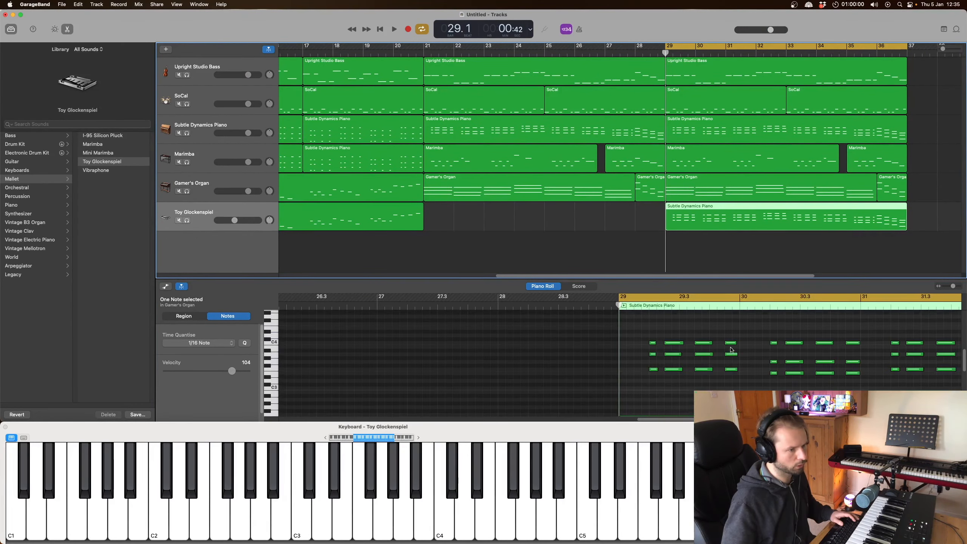
# - Select all notes in the copied Toy Glockenspiel region and raise them by 12 semitones
pyautogui.moveTo(672, 421)
pyautogui.mouseDown()
pyautogui.moveTo(714, 420)
pyautogui.moveTo(681, 420)
pyautogui.mouseUp()
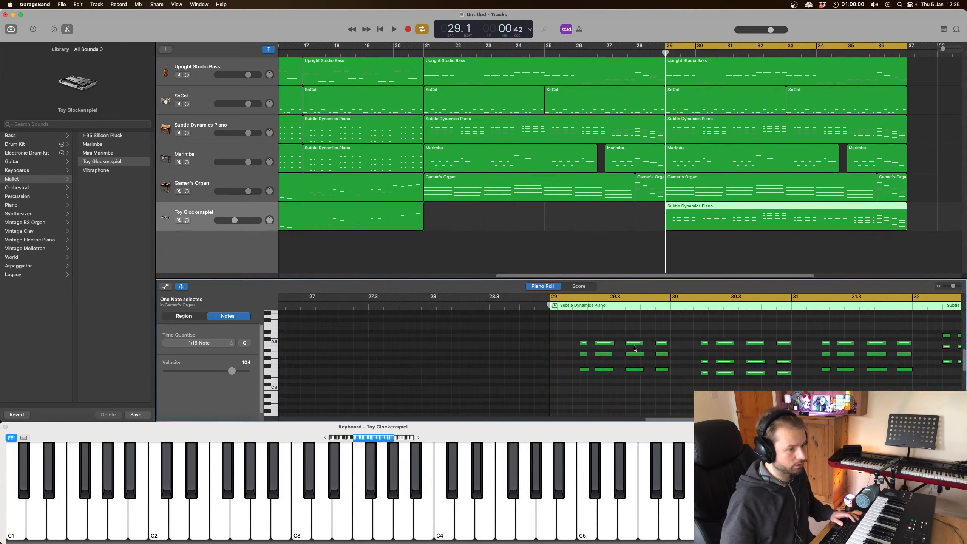
pyautogui.moveTo(566, 323); pyautogui.dragTo(964, 387)
pyautogui.hscroll(-10, 660, 417)
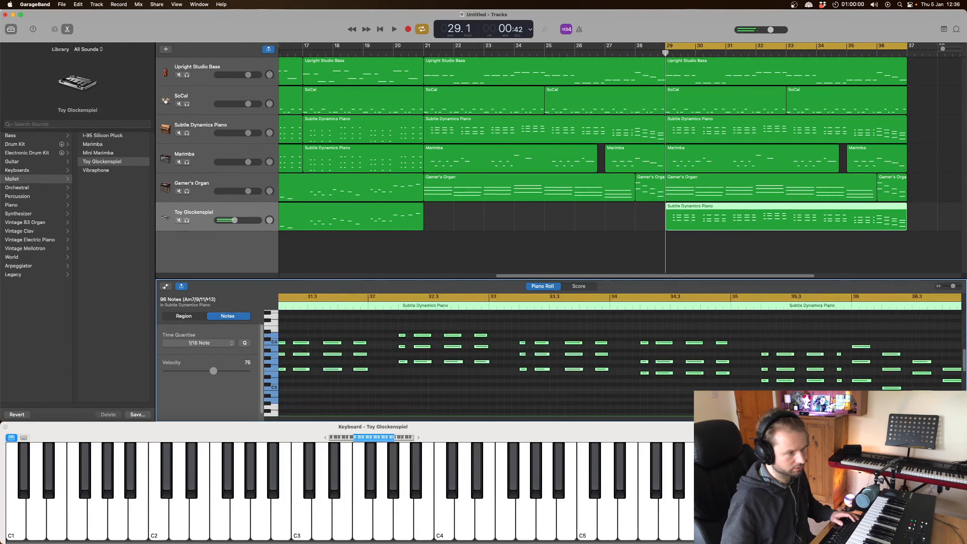
pyautogui.scroll(2, 616, 394)
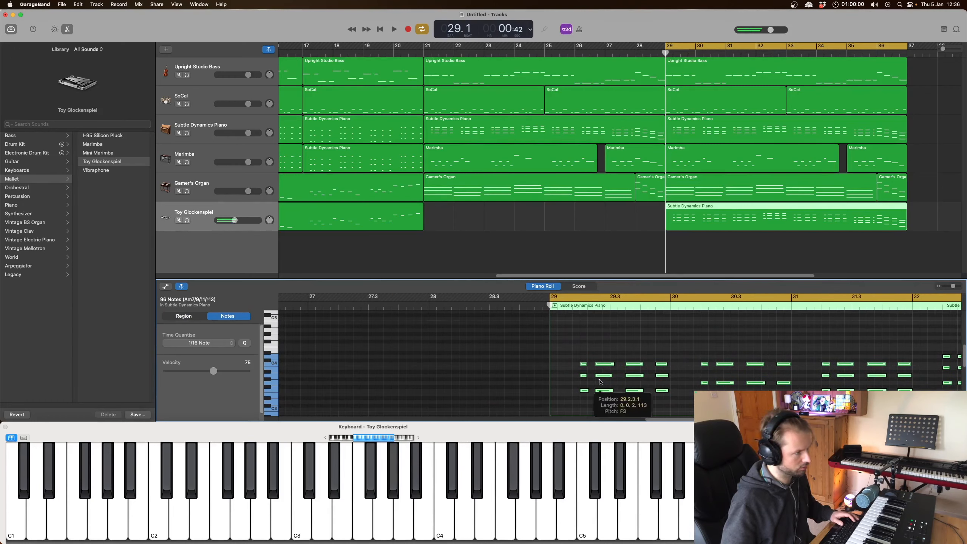
pyautogui.moveTo(599, 380); pyautogui.dragTo(597, 352)
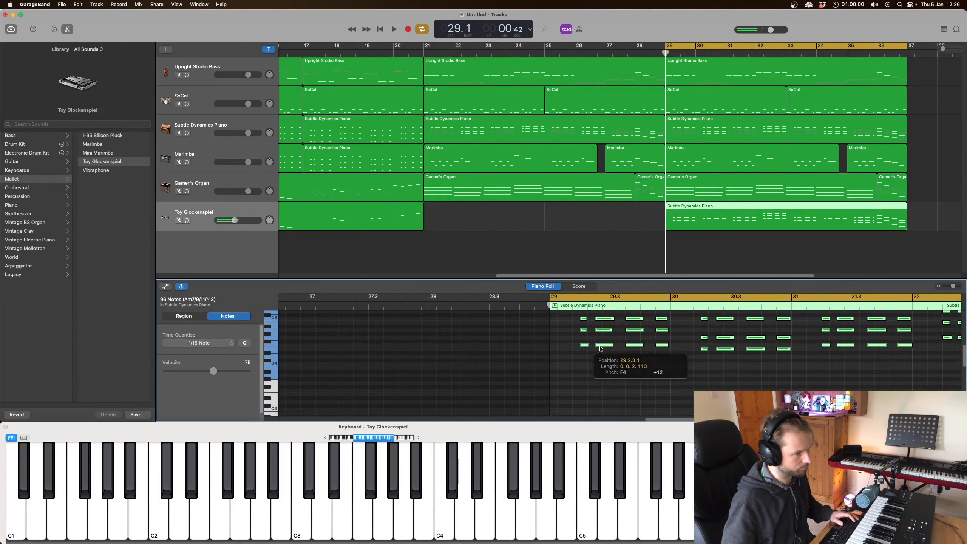
# - Play back bars 29–37 and lower the Toy Glockenspiel track's volume slightly
pyautogui.press('space')
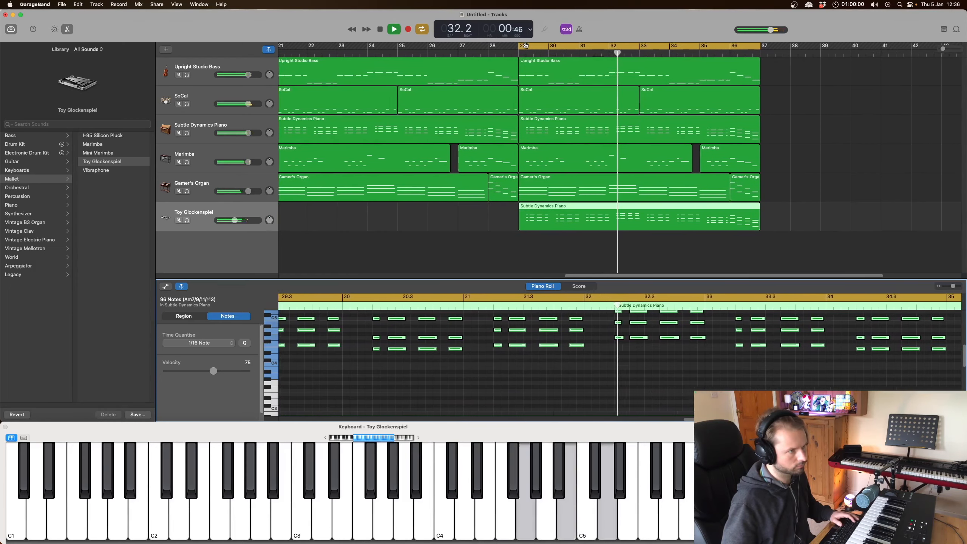
pyautogui.moveTo(235, 220); pyautogui.dragTo(233, 220)
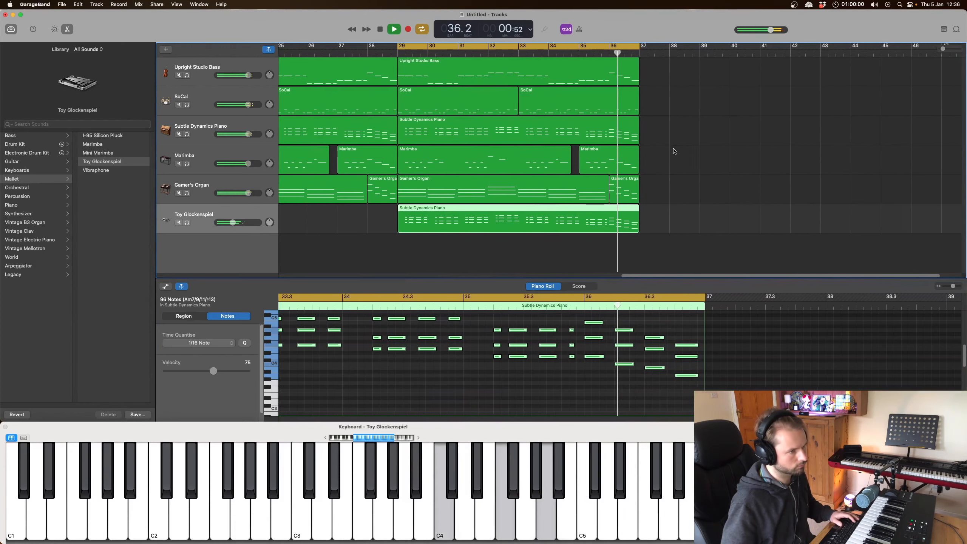
pyautogui.press('space')
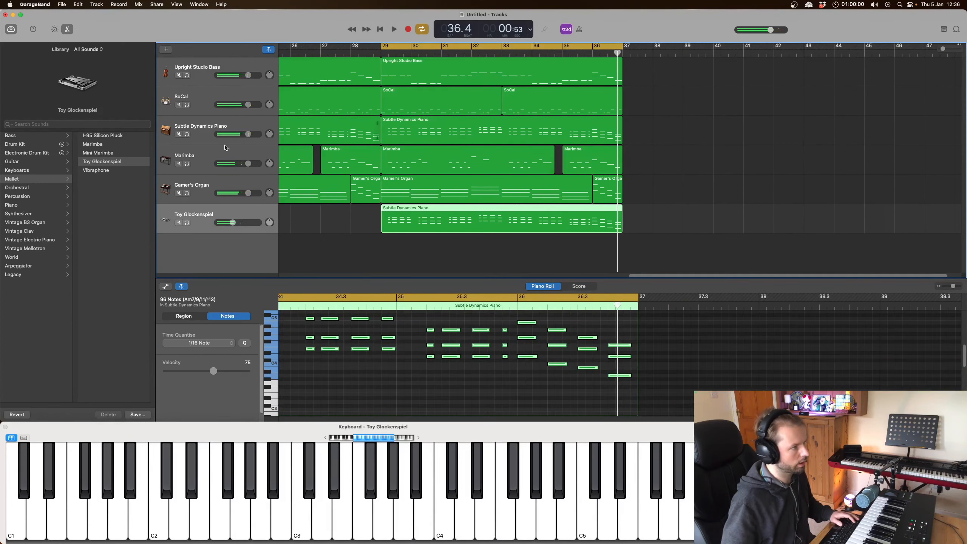
# - Add a software instrument track below Marimba and copy the Marimba regions at bars 29 and 35 onto it
pyautogui.click(235, 159)
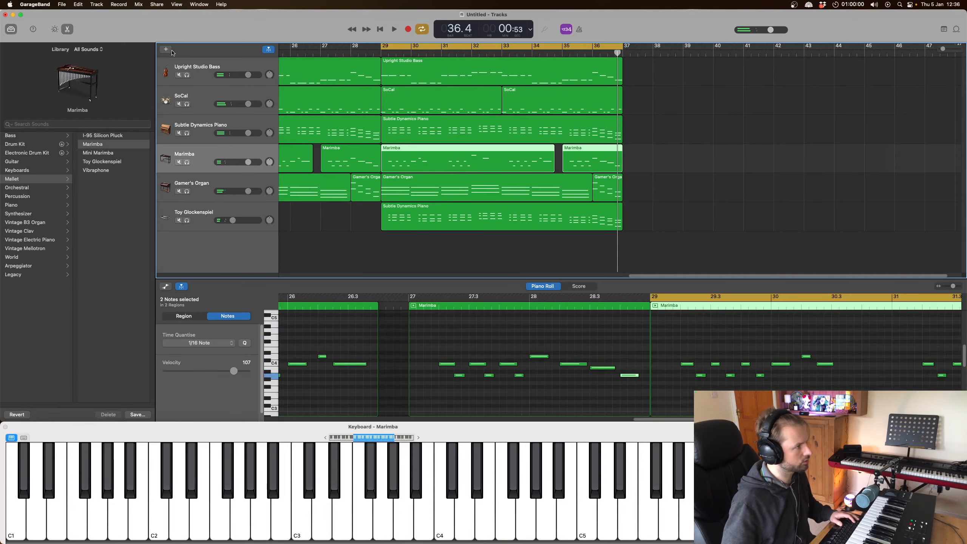
pyautogui.click(171, 51)
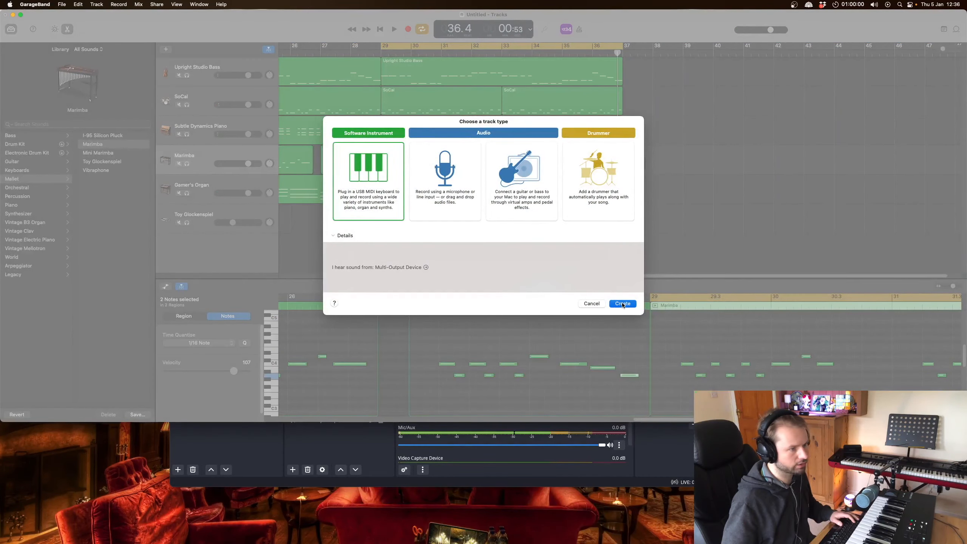
pyautogui.click(623, 304)
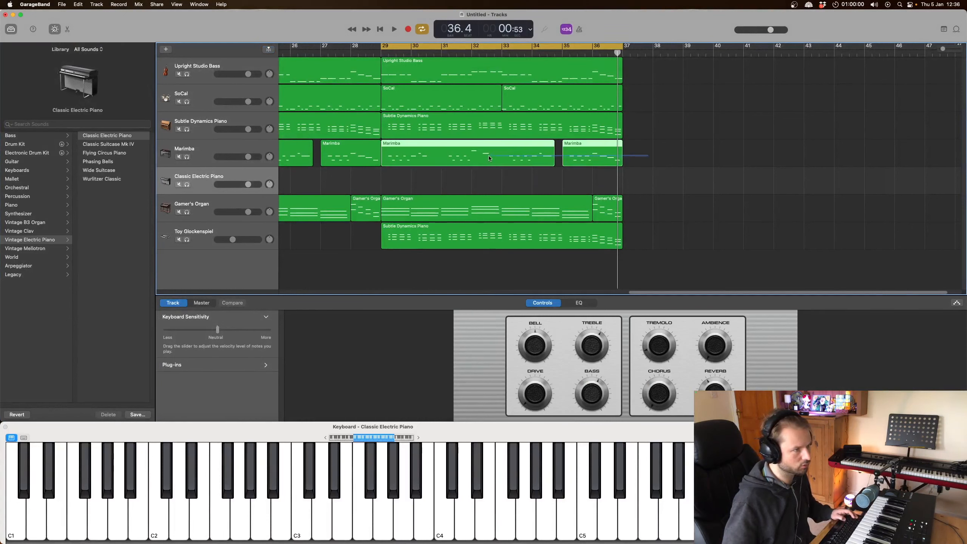
pyautogui.moveTo(429, 157); pyautogui.dragTo(429, 181)
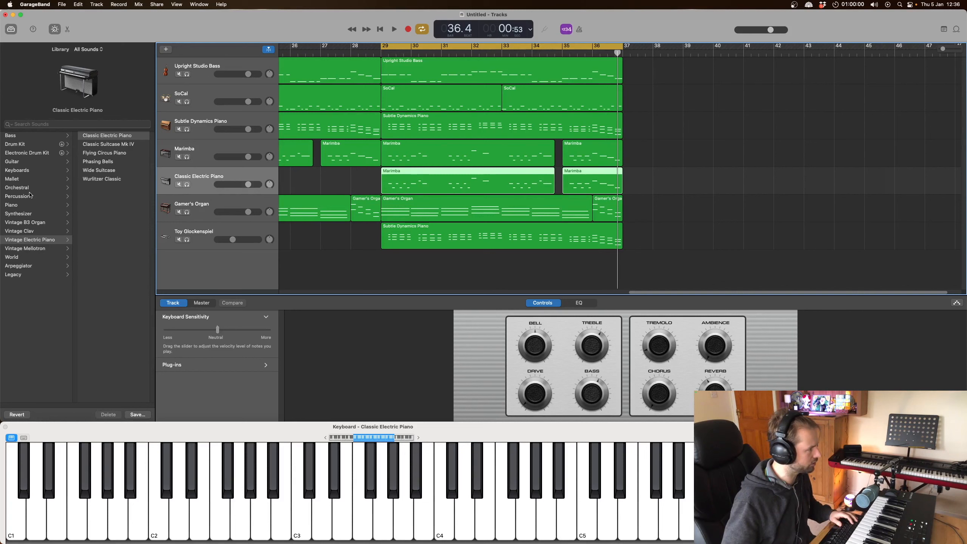
# - Audition Classic Clean, Classical Acoustic Guitar and Phasing Guitar Plucks on the new track, keep the last and pan it to about -23
pyautogui.click(34, 214)
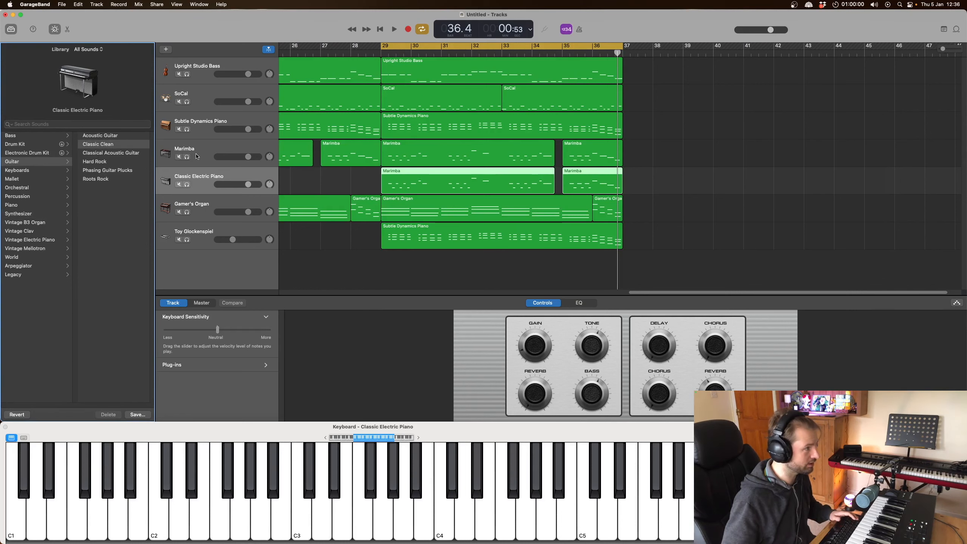
pyautogui.press('space')
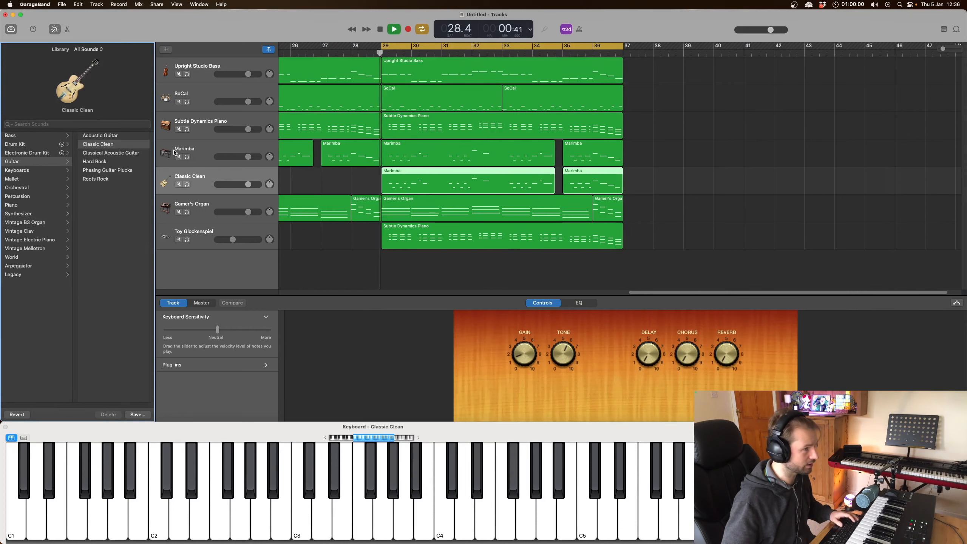
pyautogui.click(99, 153)
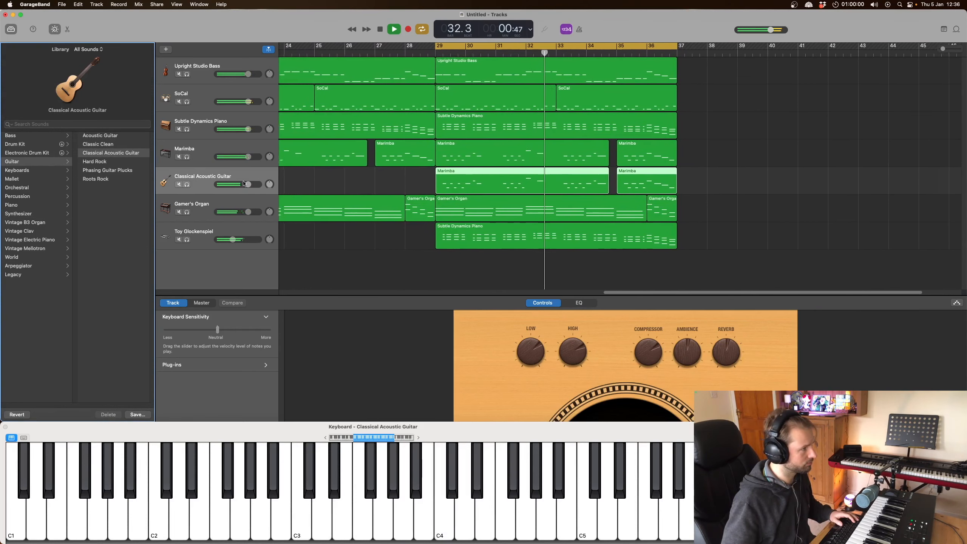
pyautogui.click(109, 172)
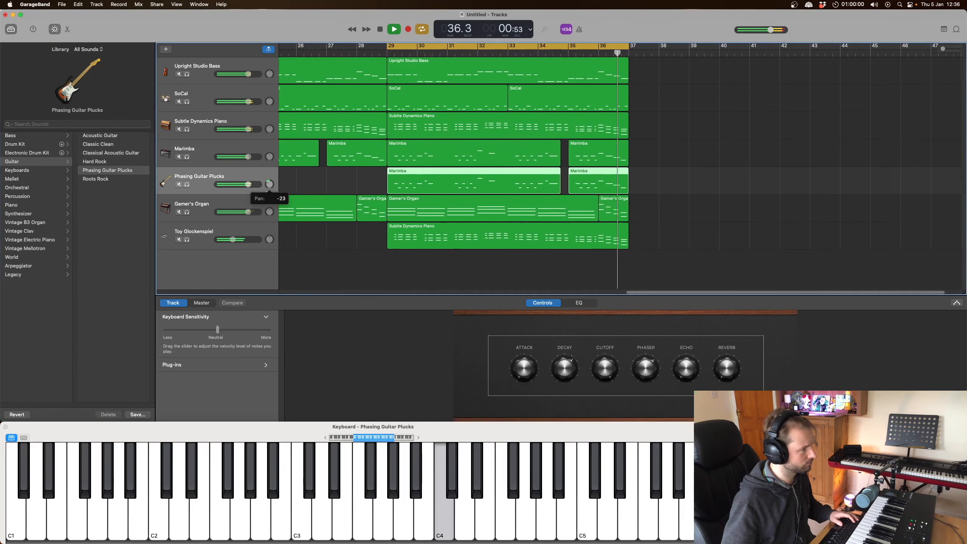
pyautogui.press('space')
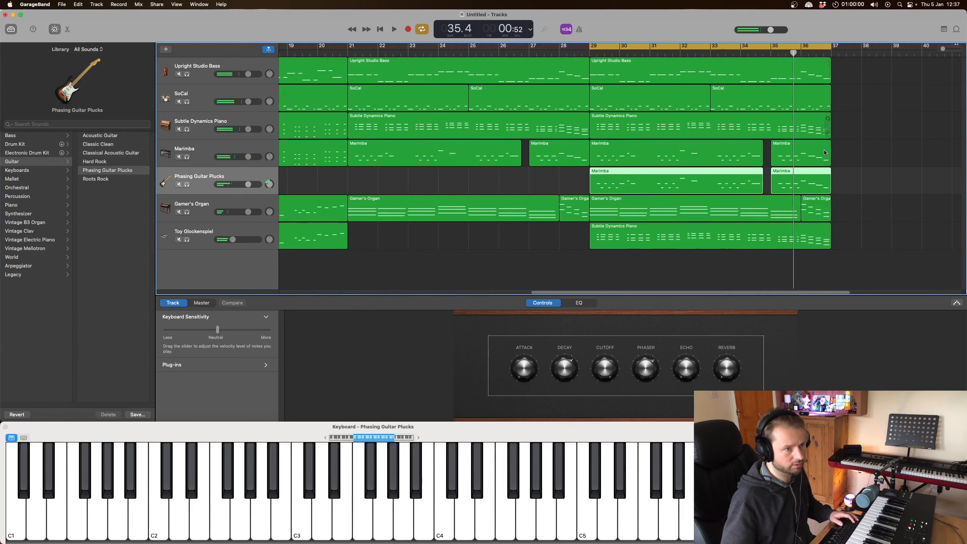
# - Raise the last four notes of the bar 35 region on the Phasing Guitar Plucks track by five semitones, playing the passage to check
pyautogui.doubleClick(802, 184)
pyautogui.click(547, 352)
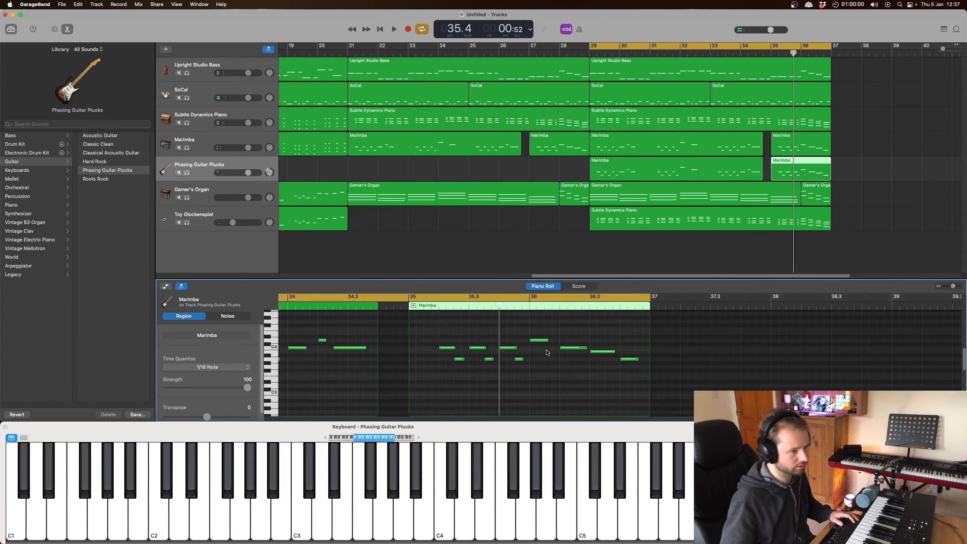
pyautogui.moveTo(538, 341); pyautogui.dragTo(539, 331)
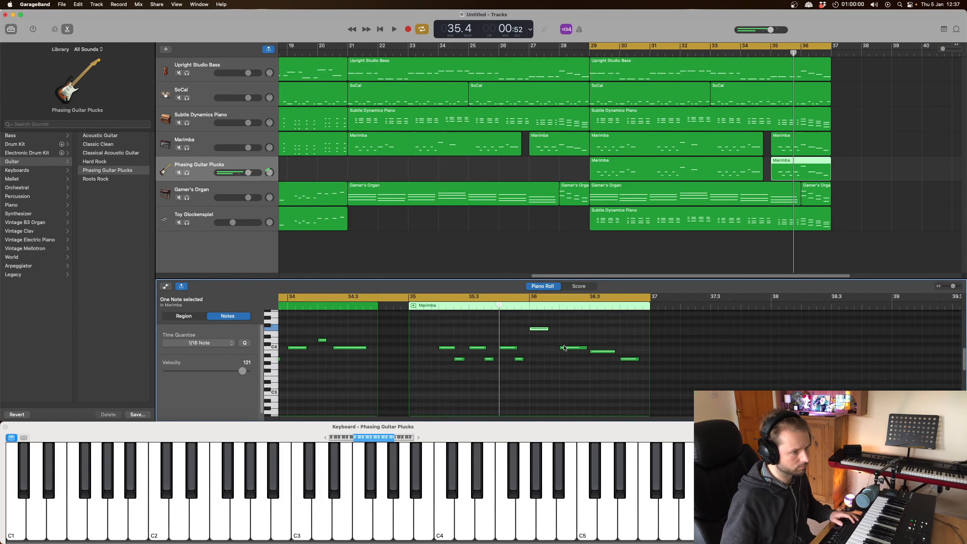
pyautogui.press('space')
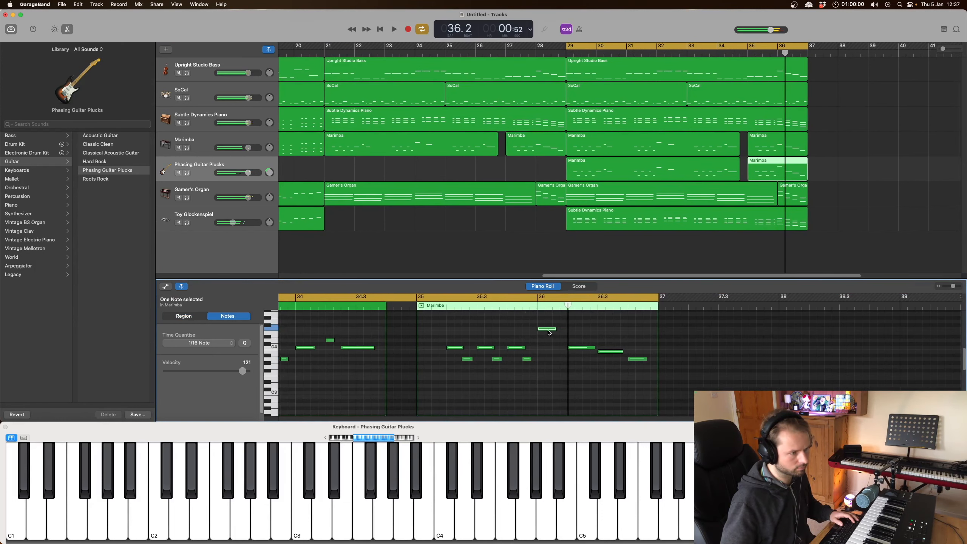
pyautogui.moveTo(546, 329); pyautogui.dragTo(605, 333)
pyautogui.moveTo(639, 361); pyautogui.dragTo(638, 341)
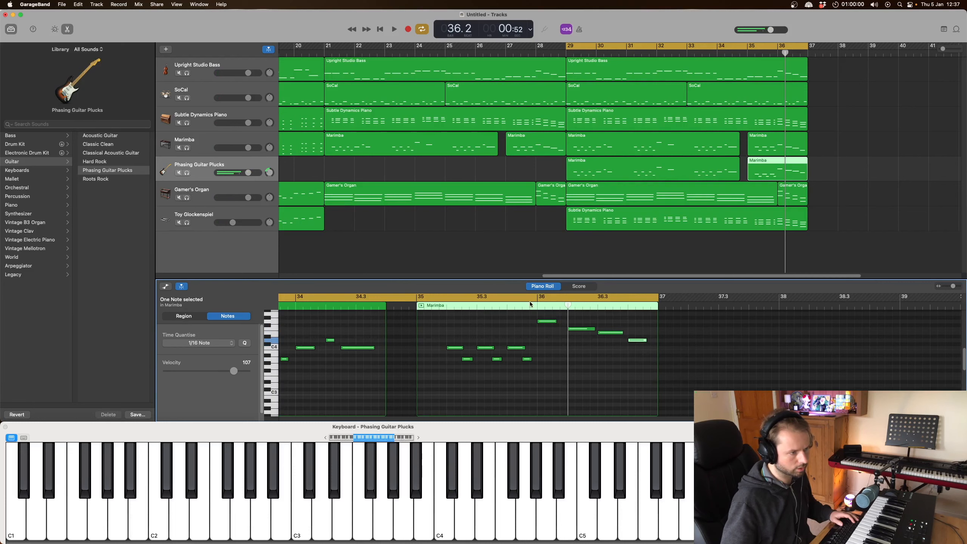
# - Change the Phasing Guitar Plucks track's sound to Cortlandt Alley River Synth during playback, raise its volume slightly and adjust the Marimba track's pan
pyautogui.press('space')
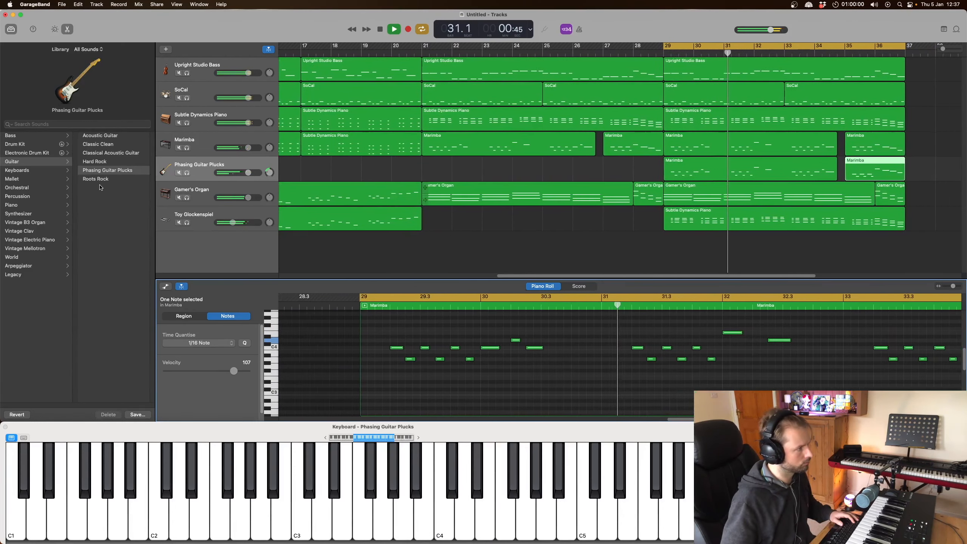
pyautogui.click(35, 171)
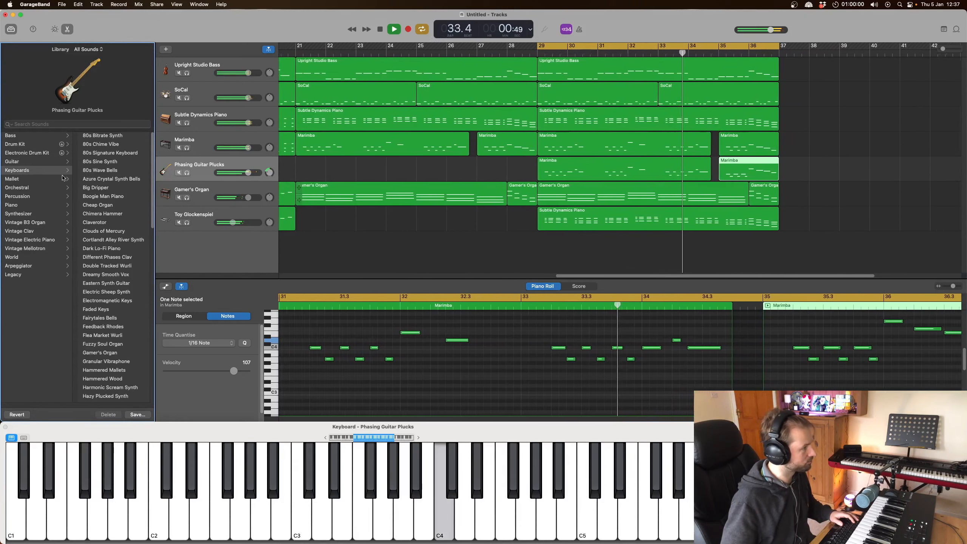
pyautogui.click(110, 240)
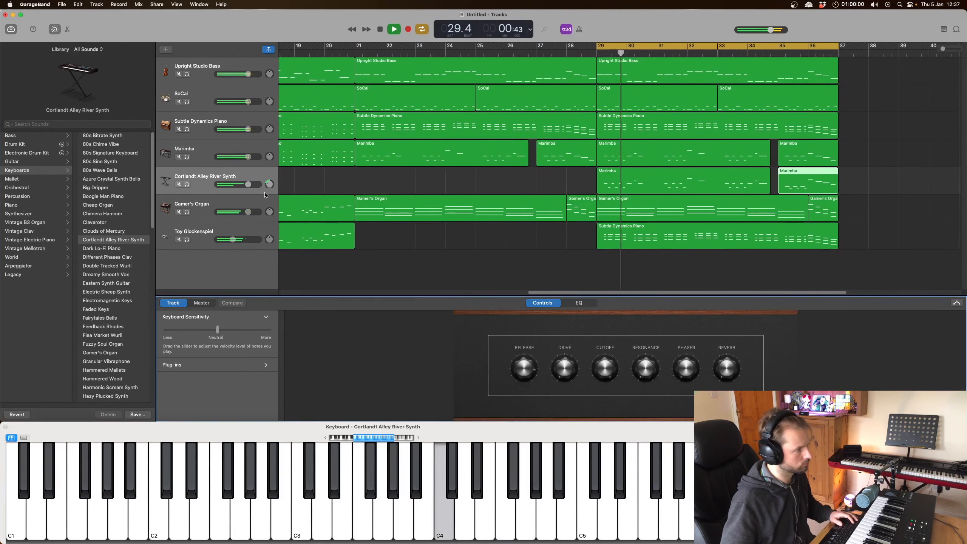
pyautogui.moveTo(248, 185); pyautogui.dragTo(270, 150)
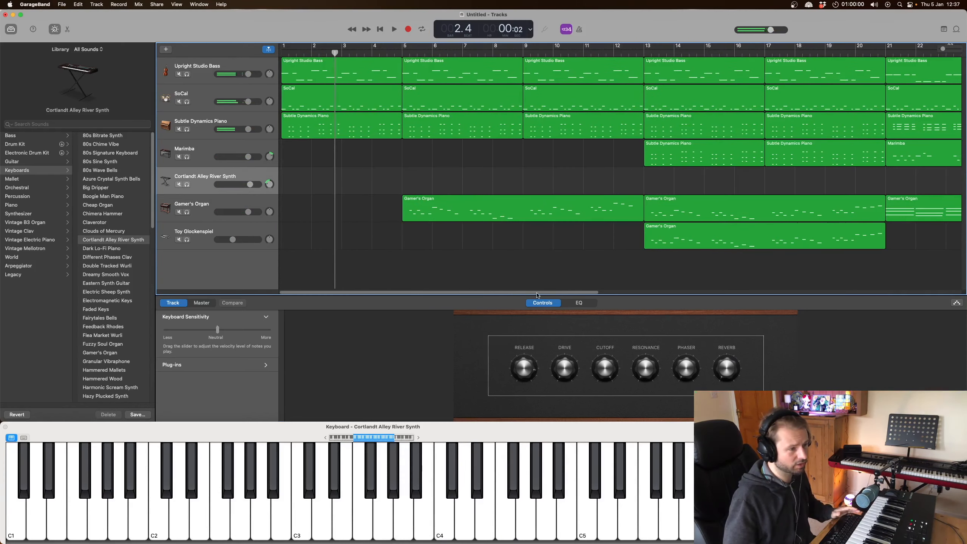
pyautogui.moveTo(537, 292); pyautogui.dragTo(818, 298)
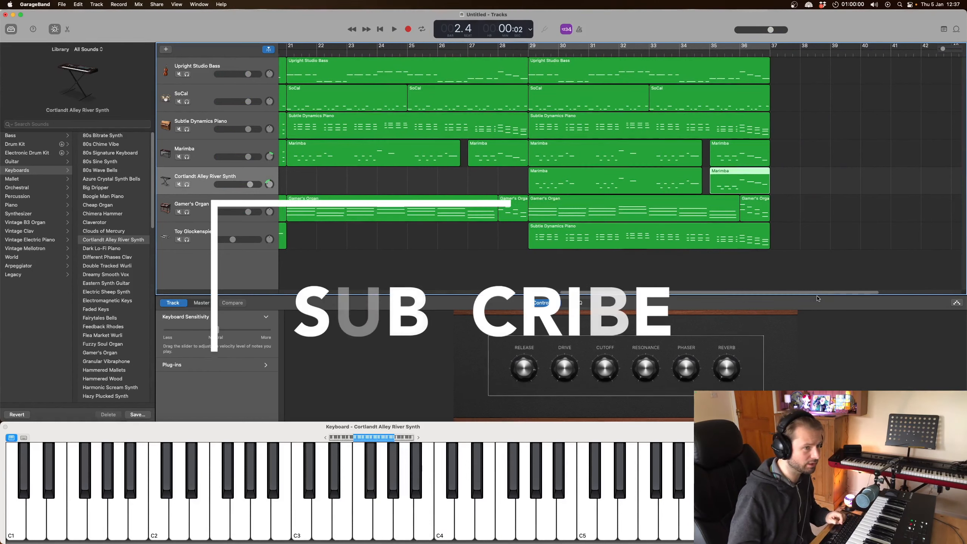
pyautogui.moveTo(817, 297); pyautogui.dragTo(536, 297)
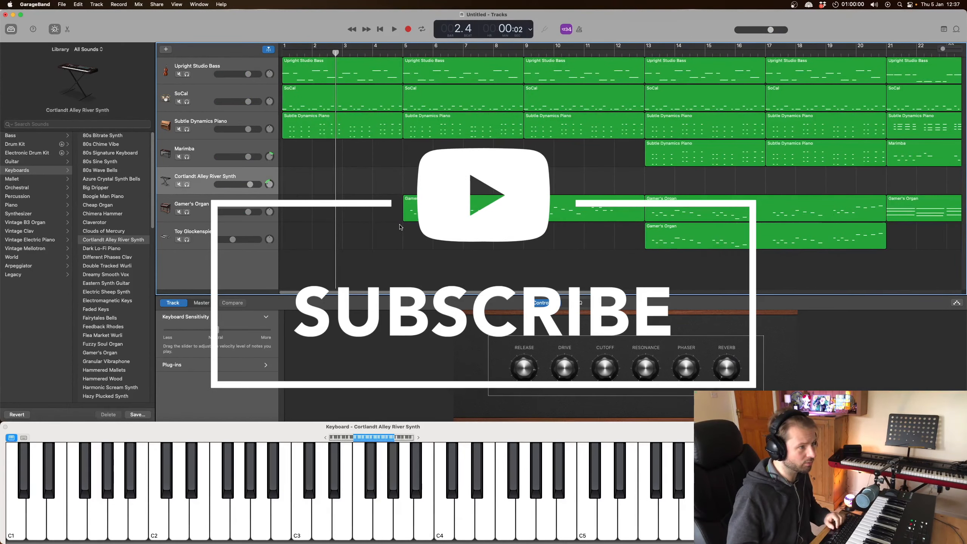